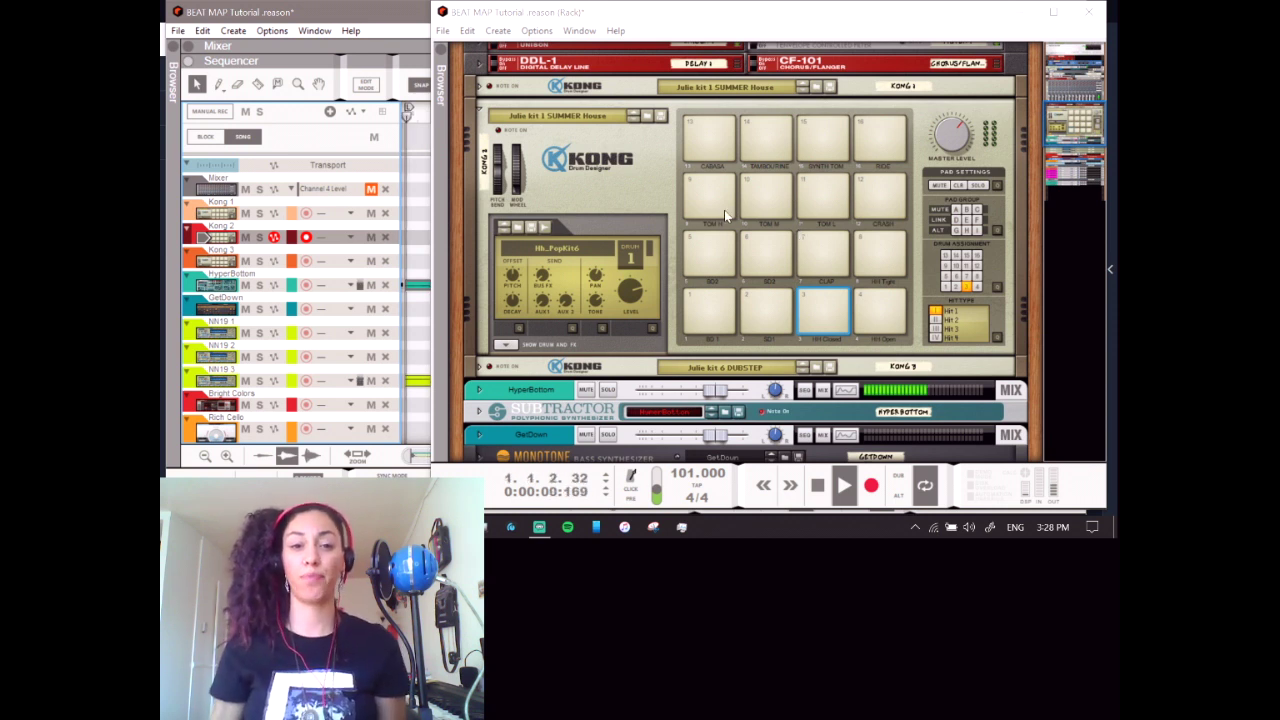
- Find Beat Map among the built-in player devices and add it to the Kong drum designer in the rack
left_click(442, 100)
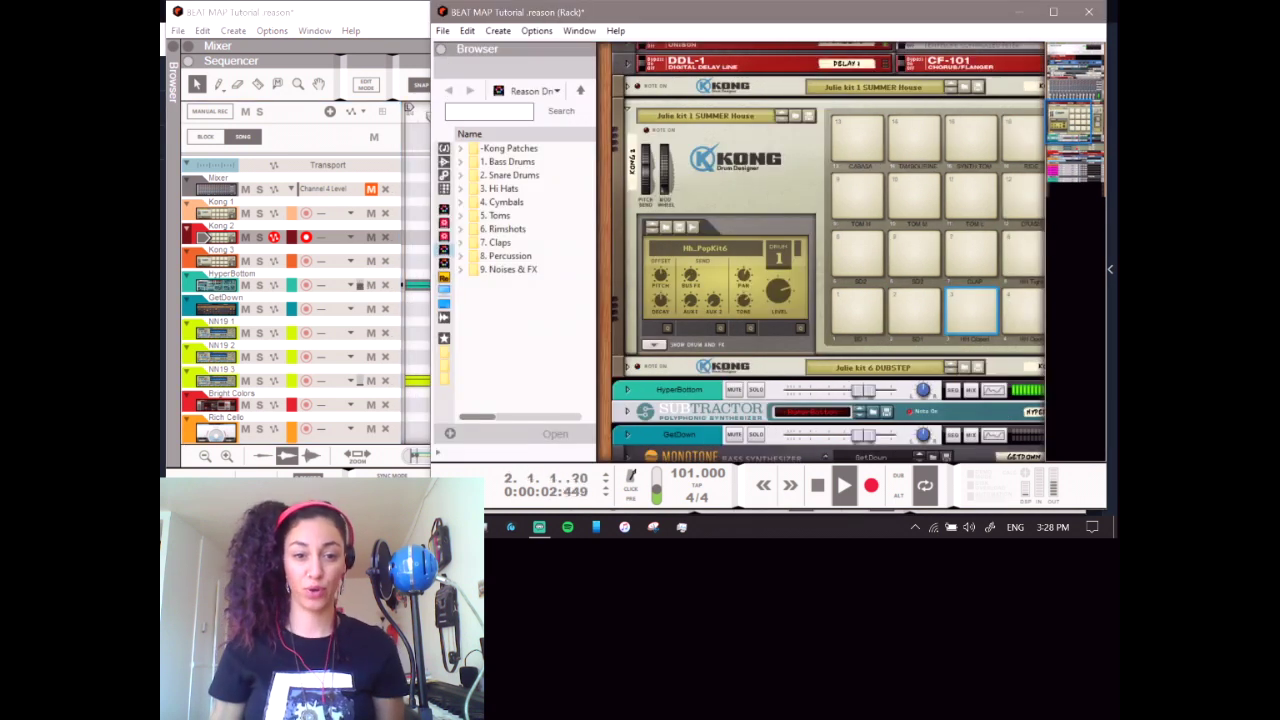
left_click(445, 189)
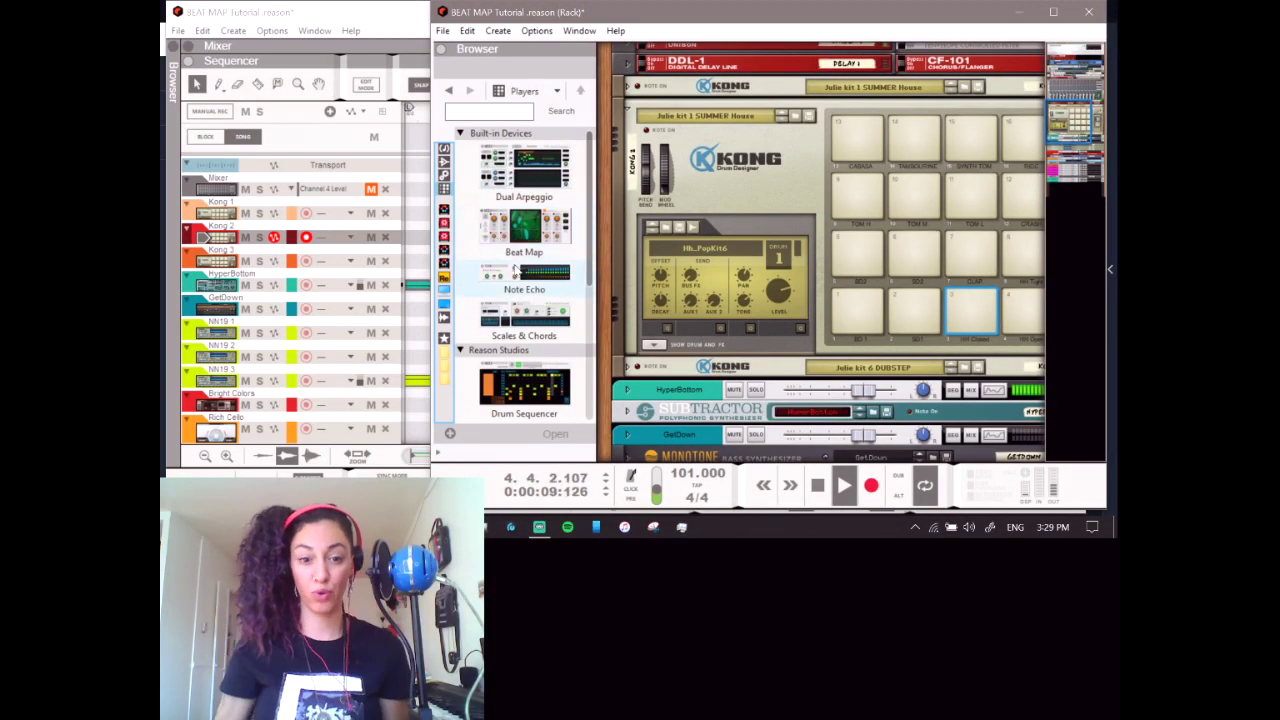
mouse_move(515, 245)
left_mouse_down()
mouse_move(860, 140)
mouse_move(833, 224)
left_mouse_up()
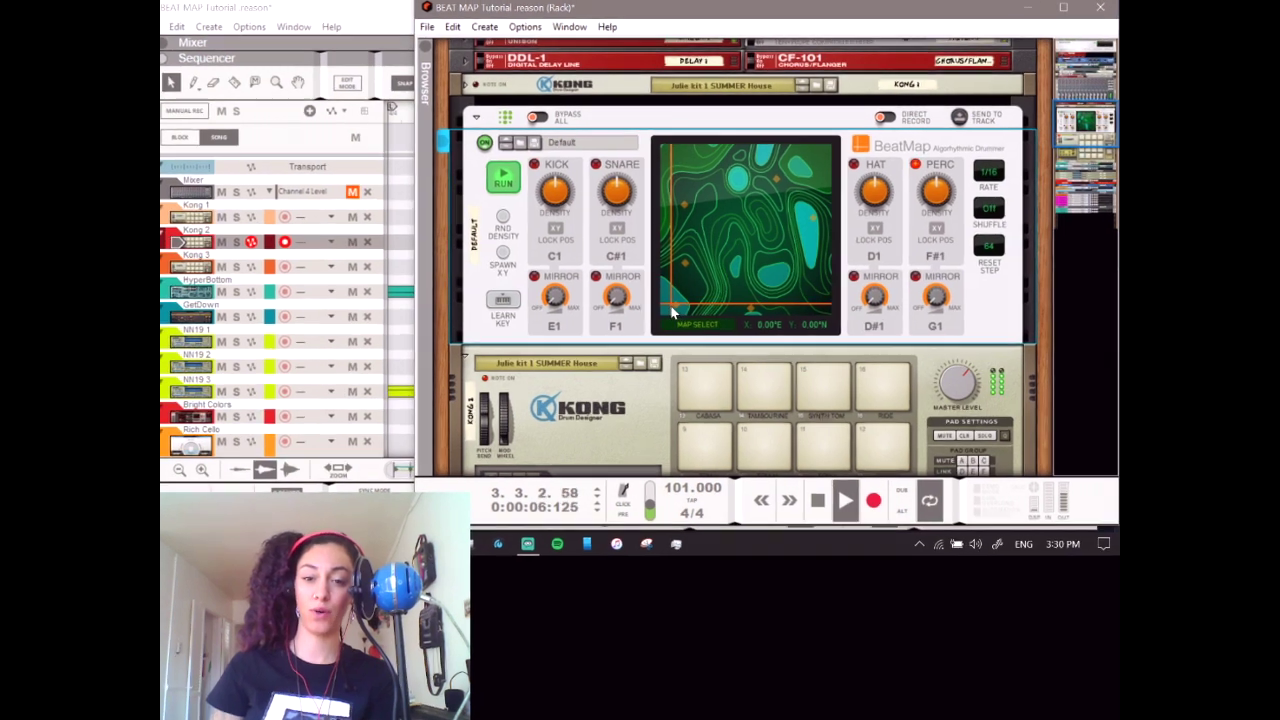
- Reposition the crosshair on BeatMap's default map to try out different drum patterns
left_click(734, 252)
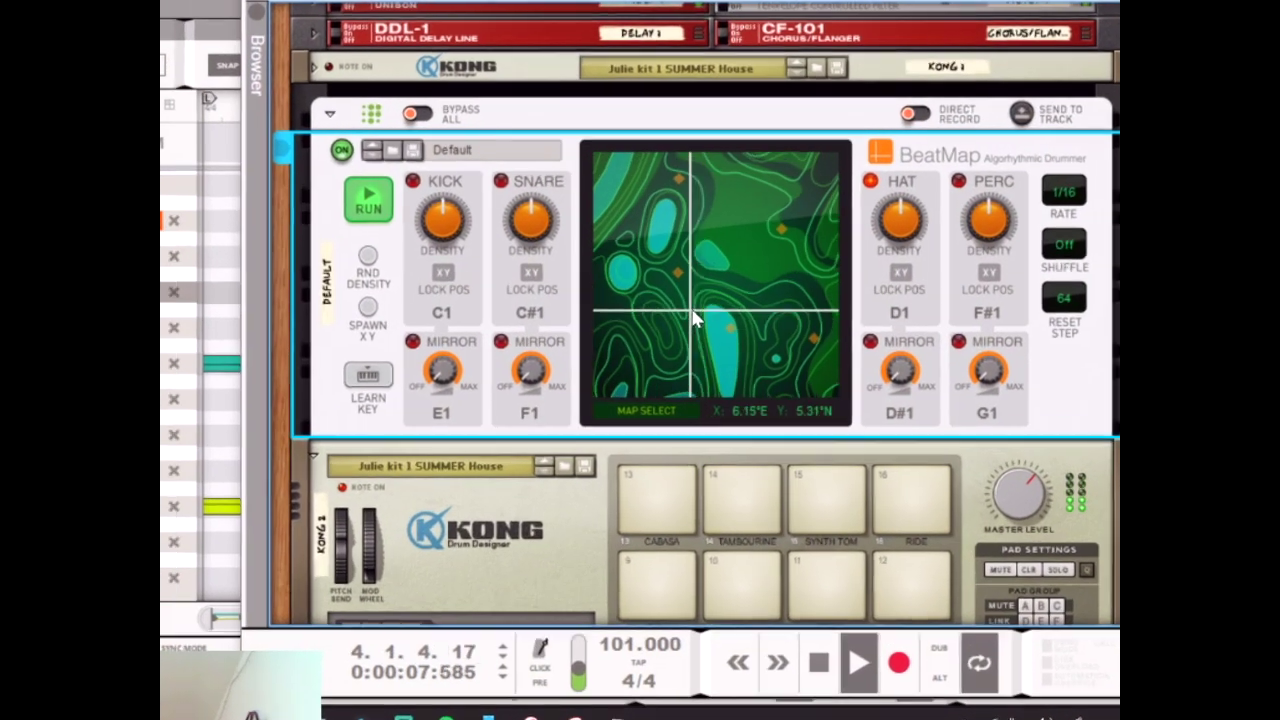
left_click_drag(694, 318, 703, 285)
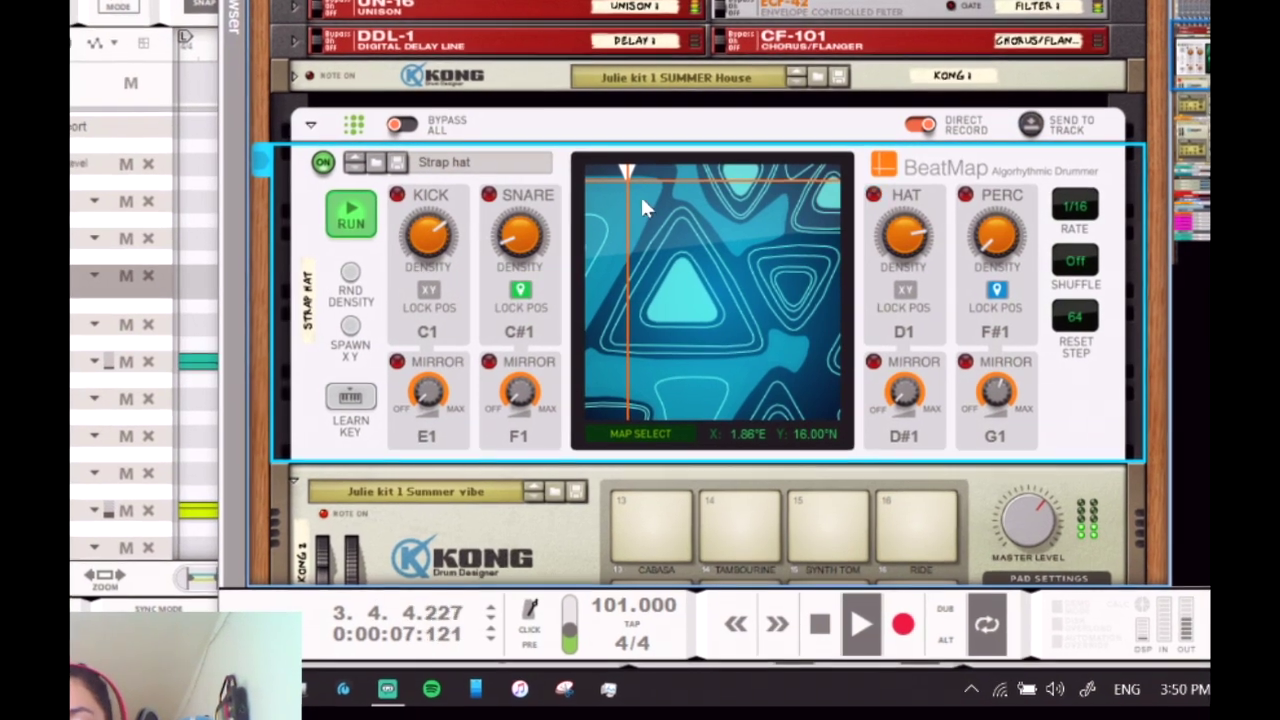
- Place the Strap hat map's crosshair at about 7.67°E, 10.44°N, lock the kick's position, and move the crosshair for the unlocked drums
left_click_drag(643, 207, 704, 267)
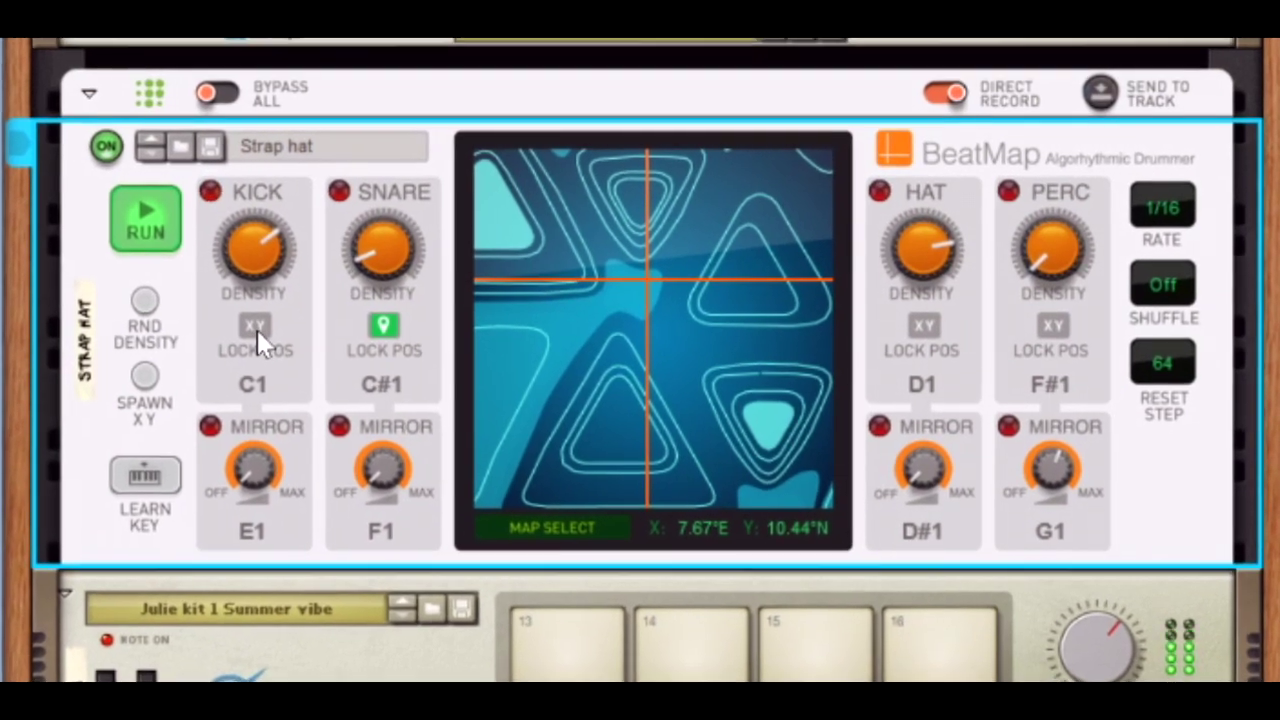
left_click(256, 332)
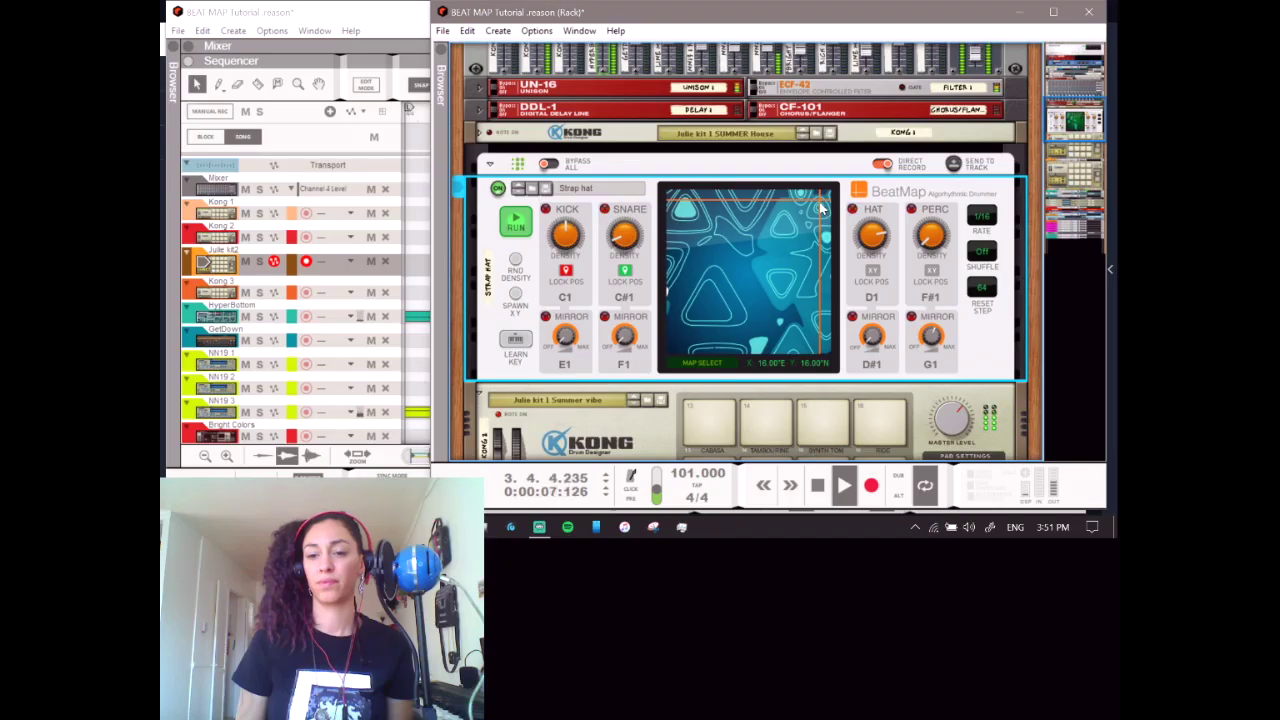
left_click_drag(820, 203, 705, 212)
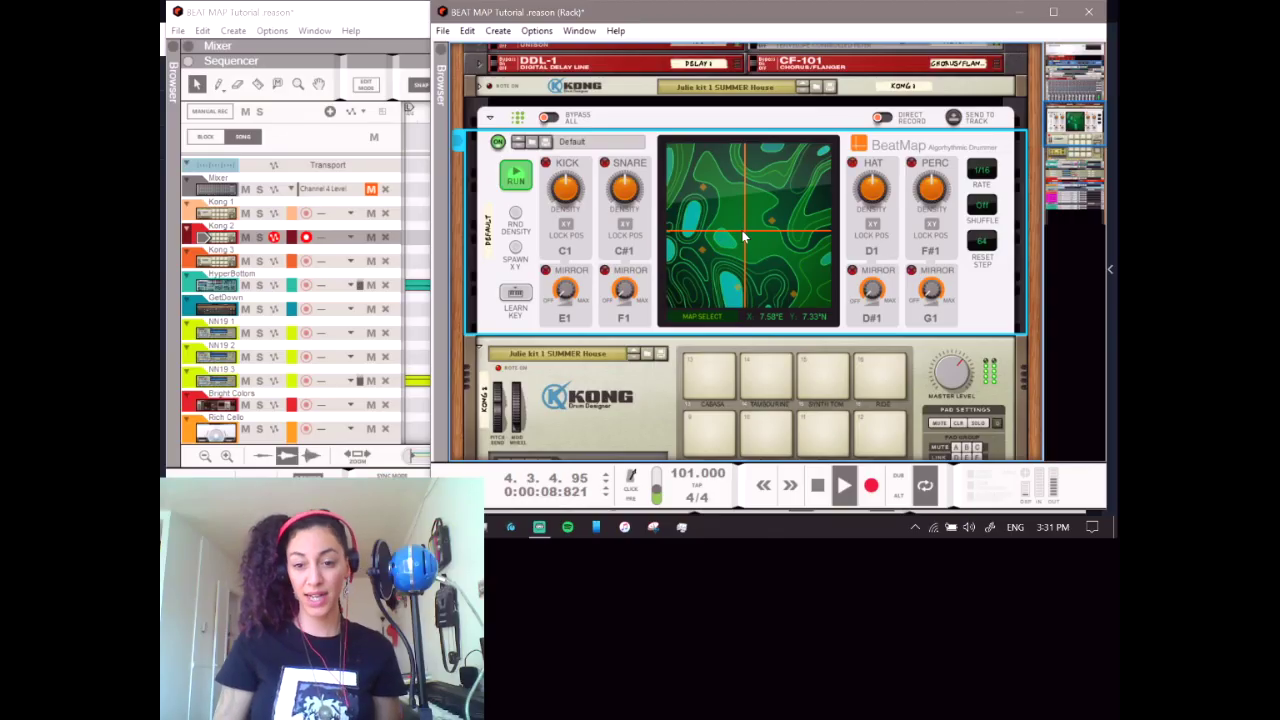
- Move the Default map's crosshair to about 0.34°E, 0.09°N and raise the hat density to 95%
left_click_drag(742, 236, 685, 302)
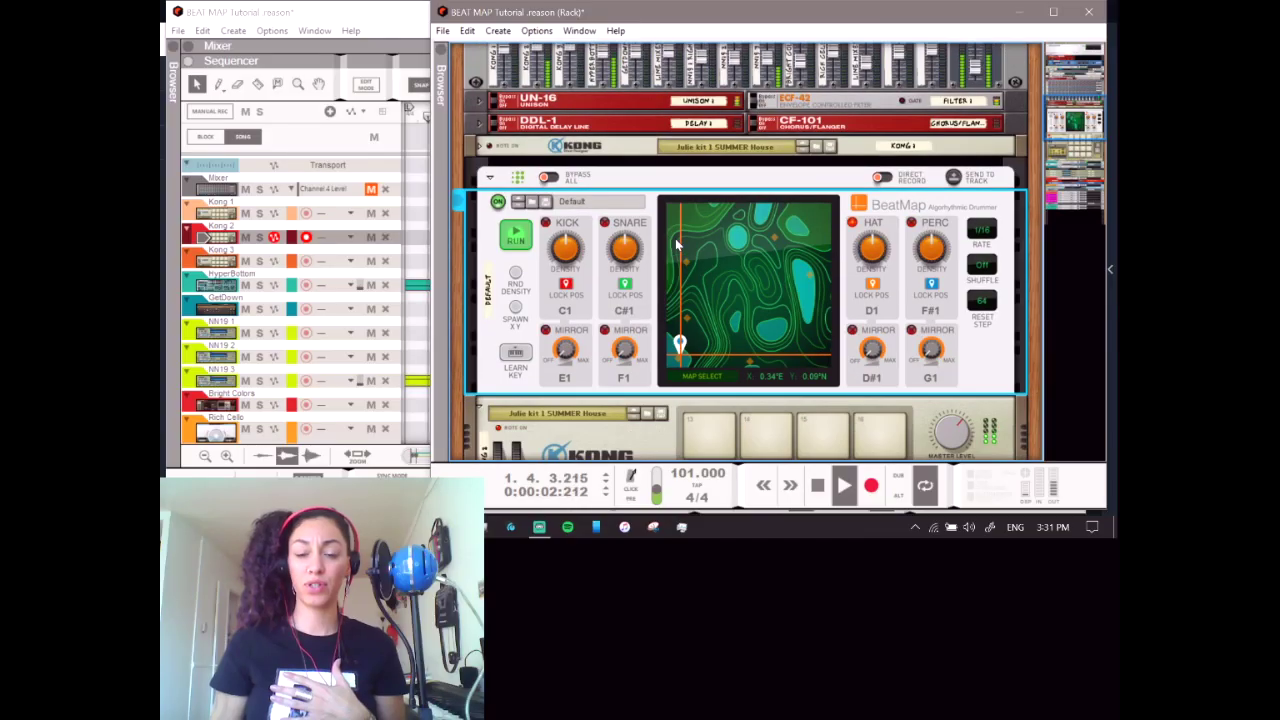
scroll(677, 245, "down", 1)
scroll(672, 245, "down", 1)
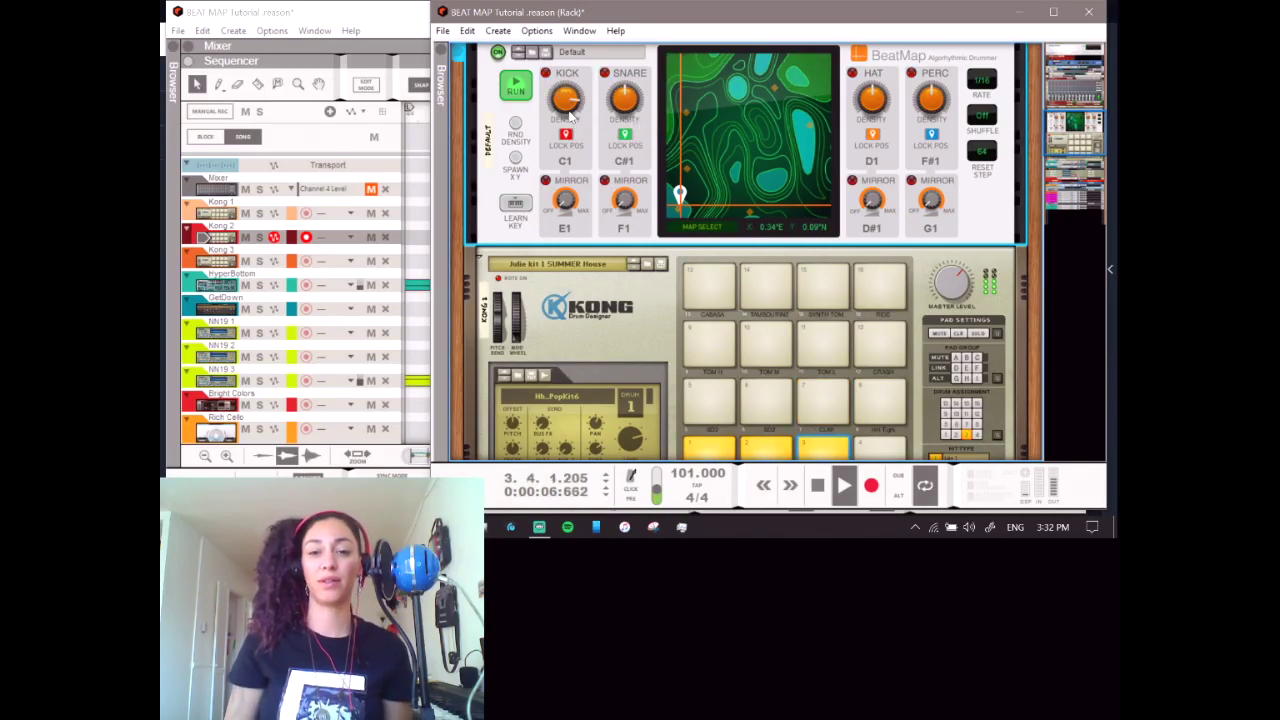
mouse_move(885, 118)
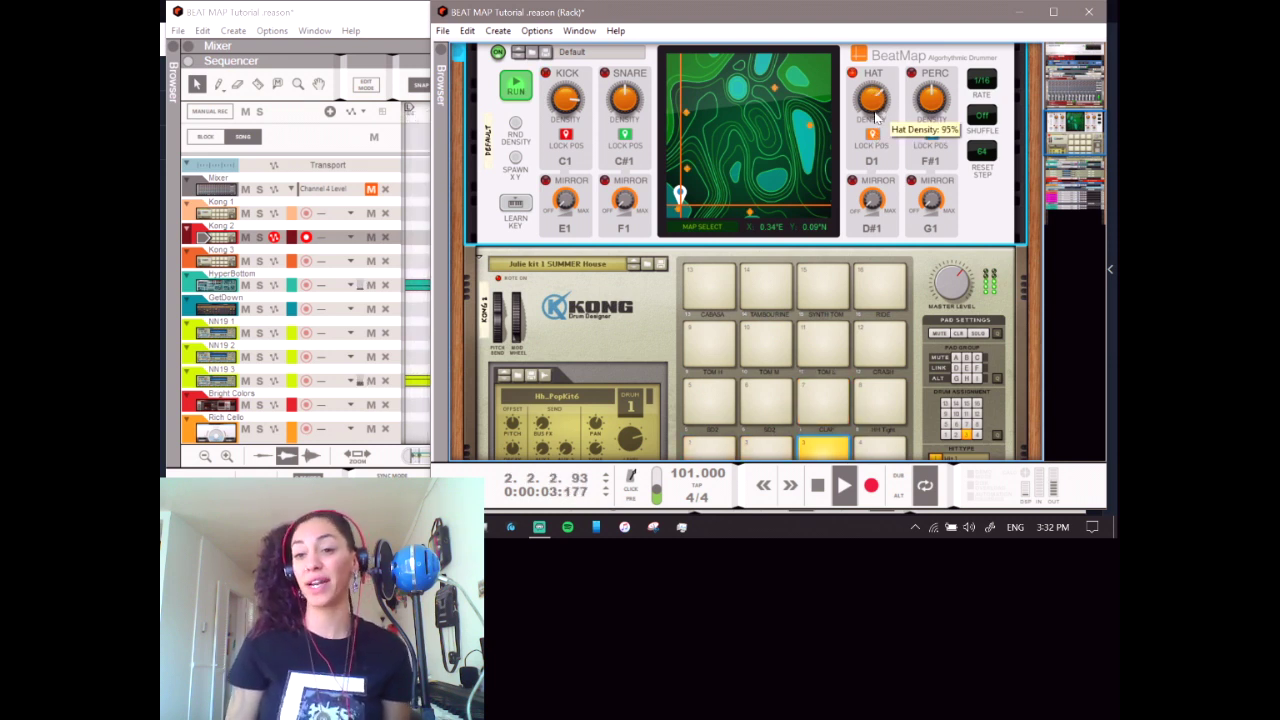
mouse_move(570, 120)
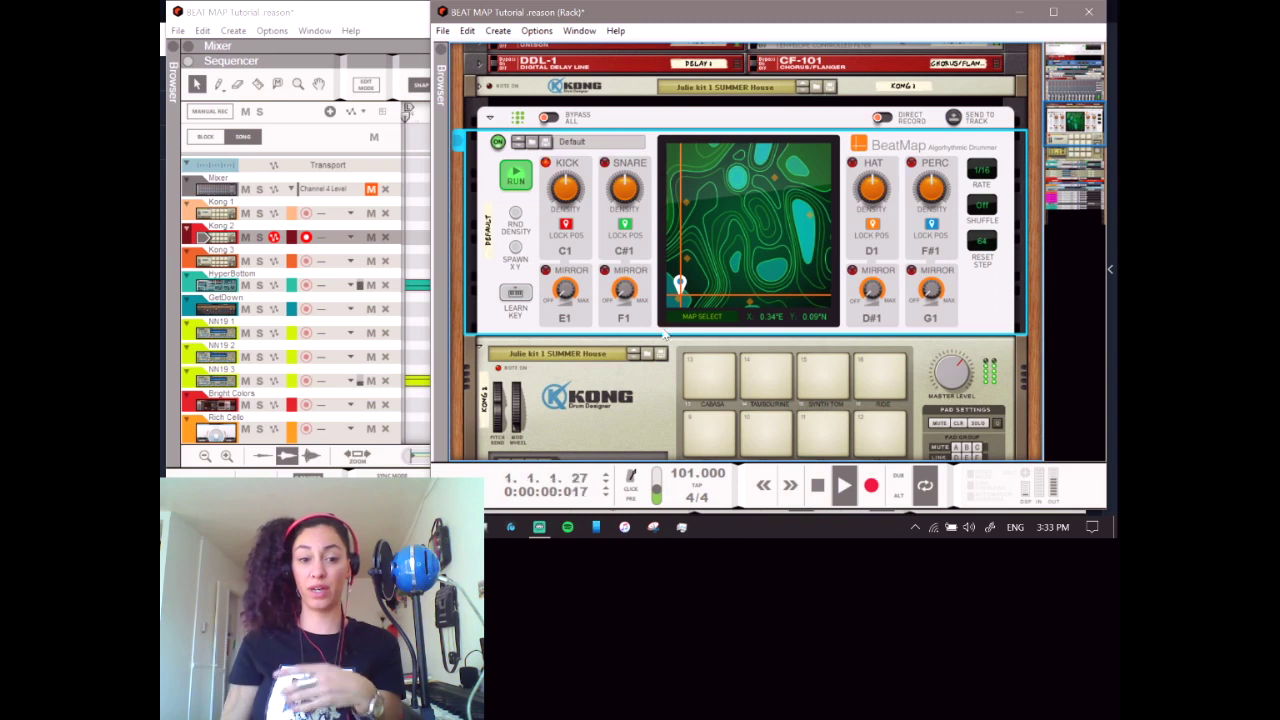
- Send the BeatMap pattern to the Kong 2 track and play it back in the sequencer
left_click(415, 456)
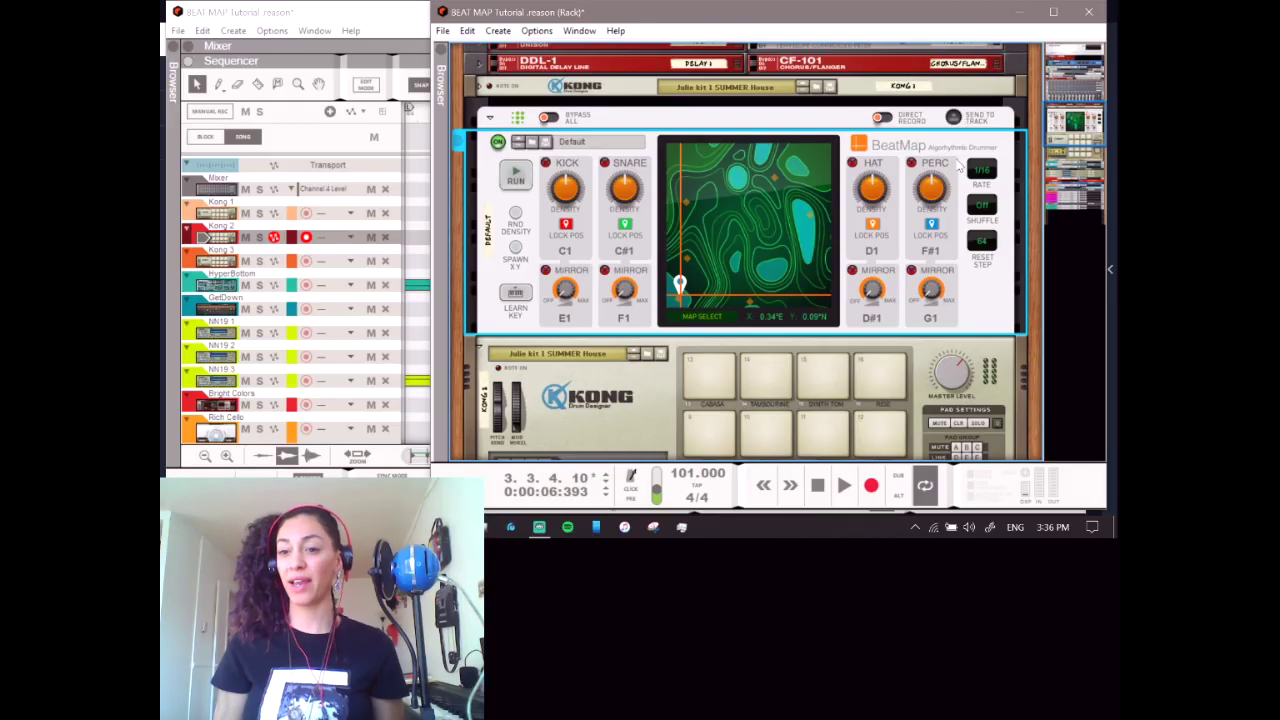
left_click(955, 118)
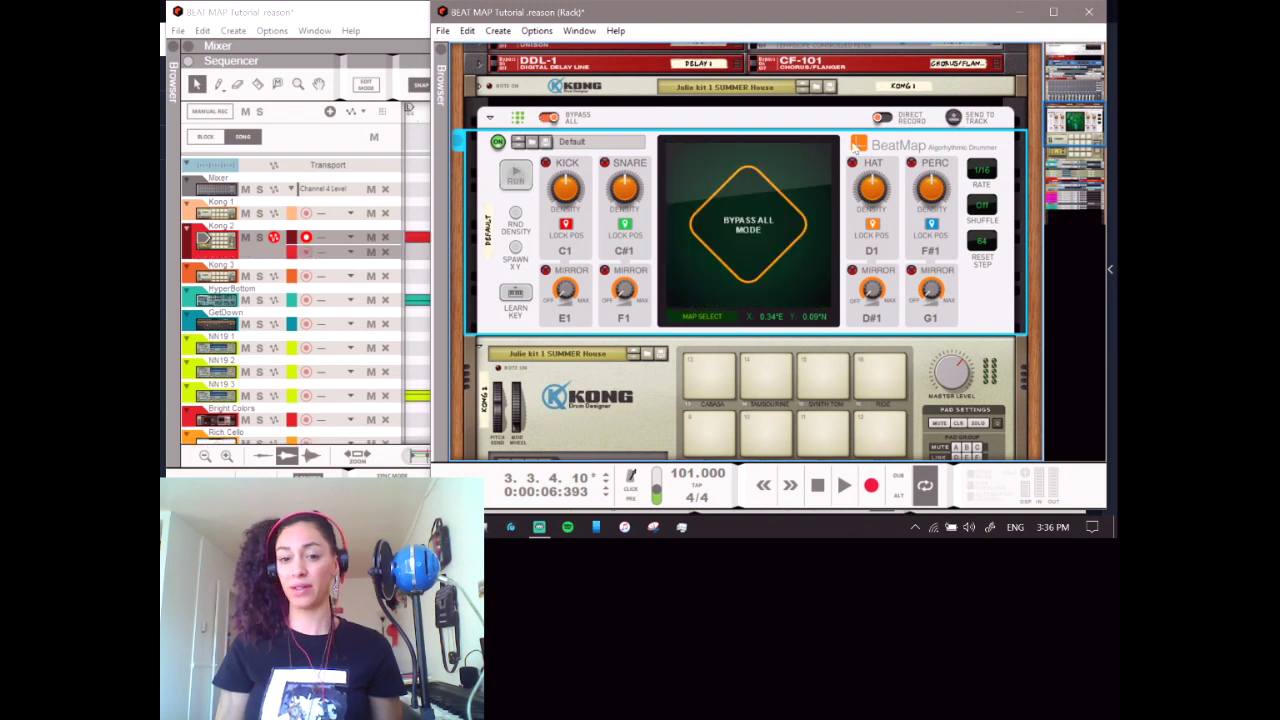
left_click(424, 272)
key("space")
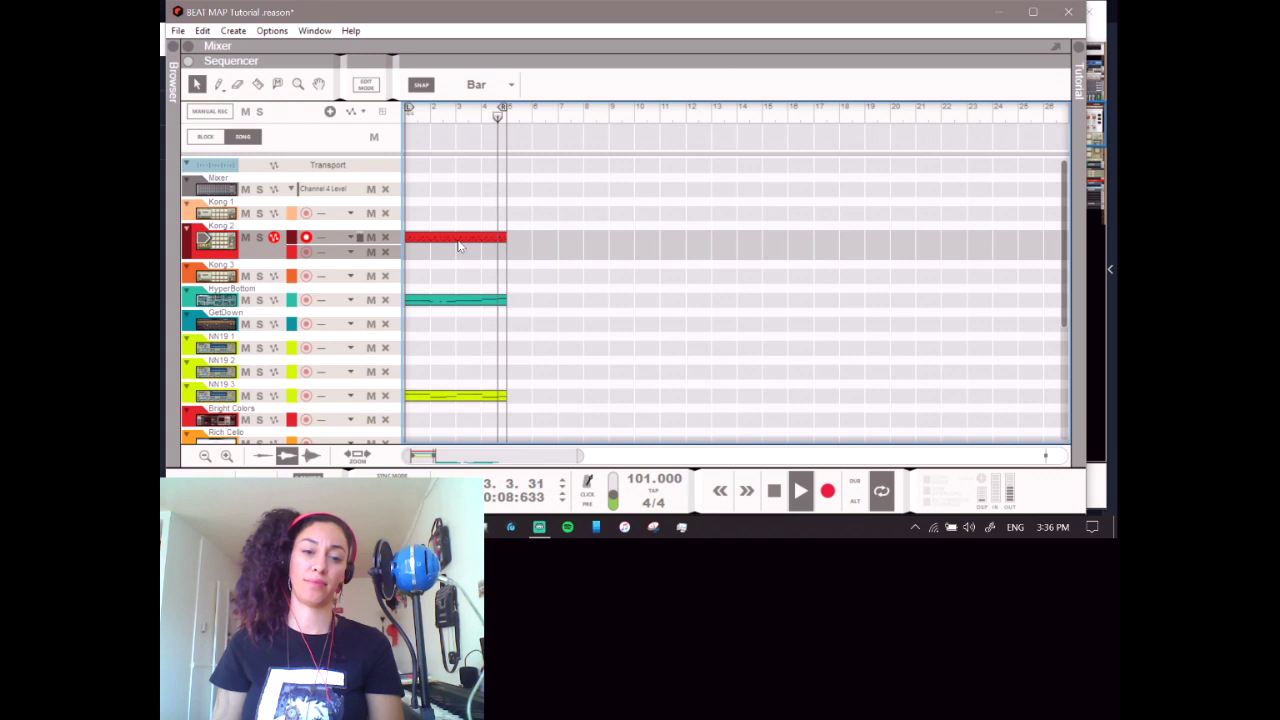
- Inspect the individual drum notes of the Kong 2 clip in the note editor and delete the clip
double_click(458, 240)
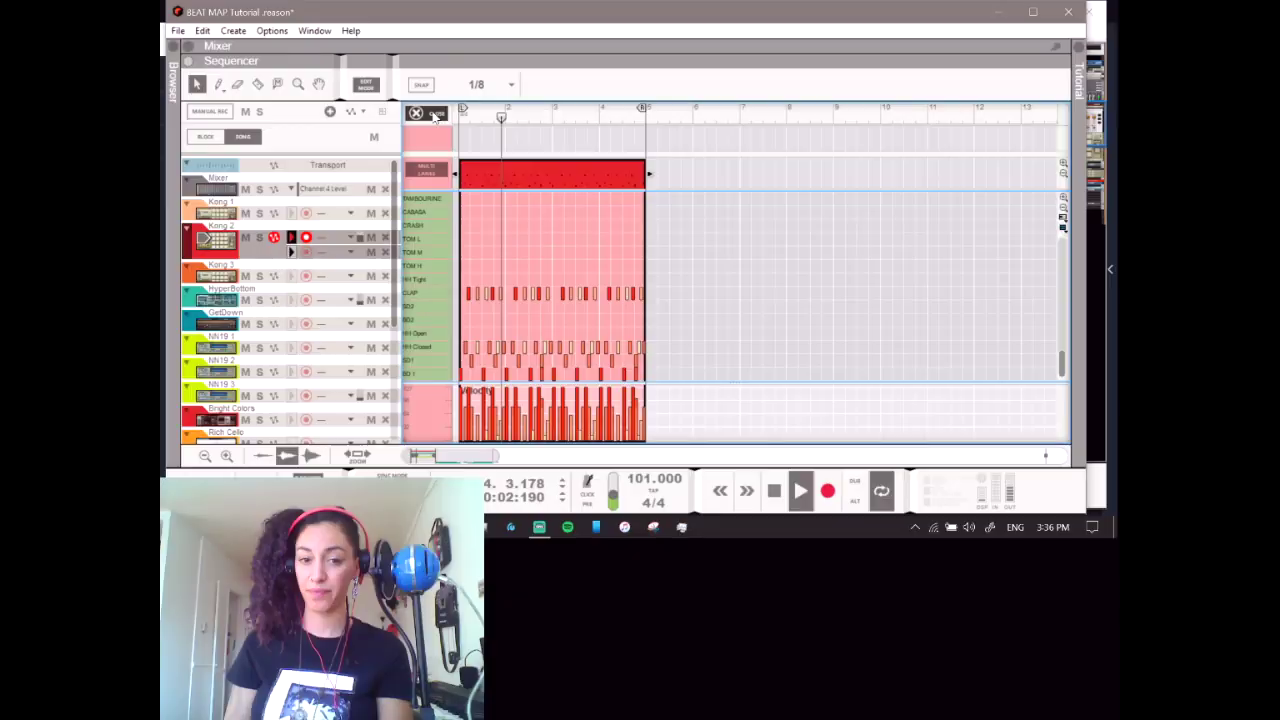
left_click(366, 84)
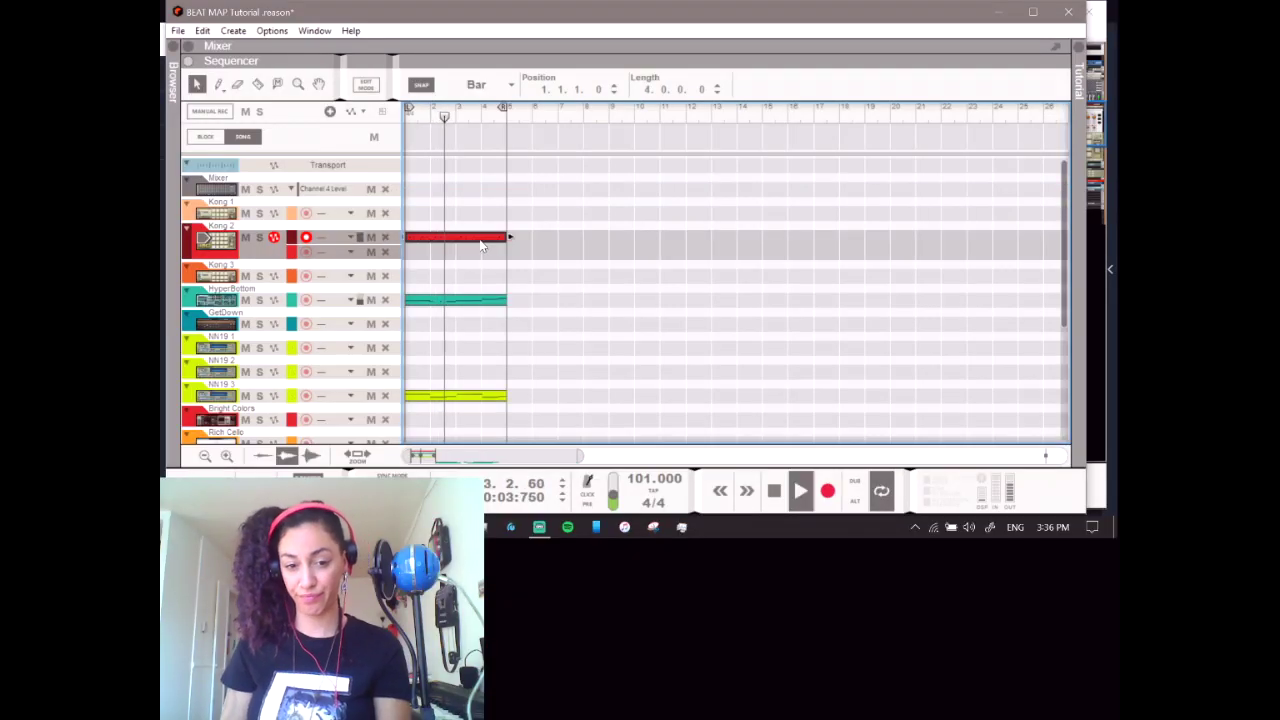
key("Delete")
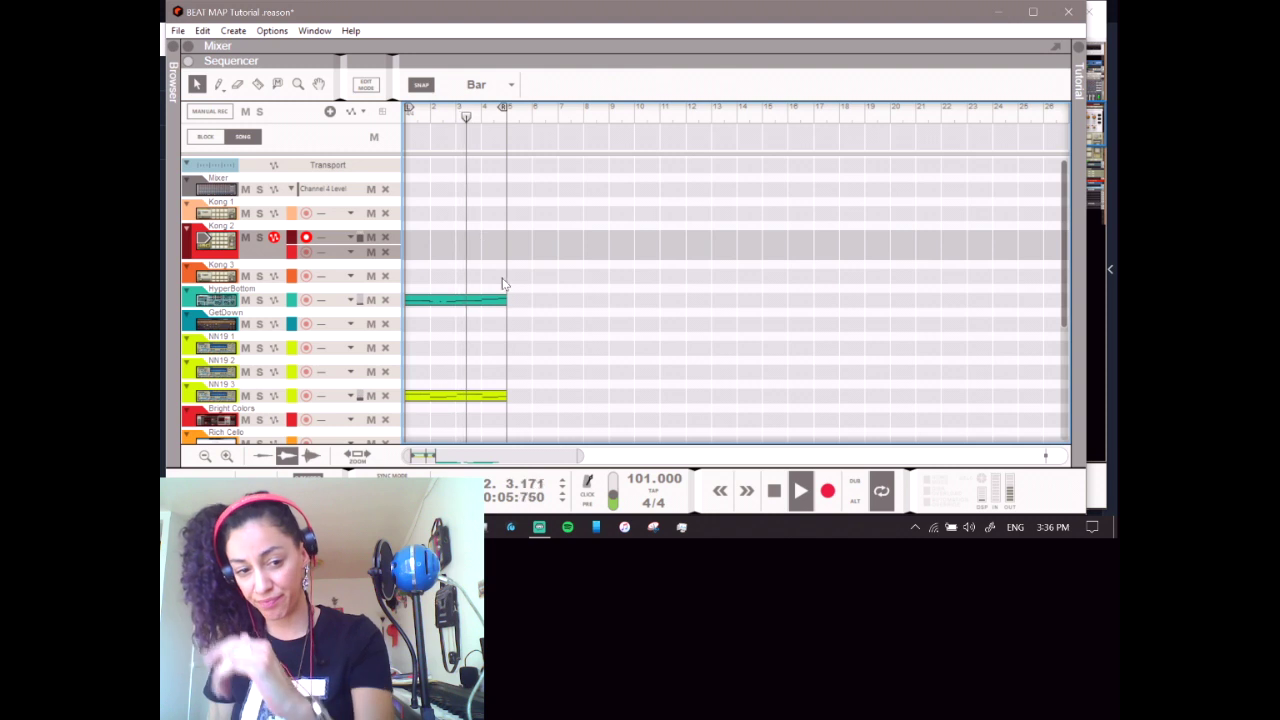
- Switch the BeatMap player off and delete the directly recorded clip from the Kong 2 track
left_click(411, 449)
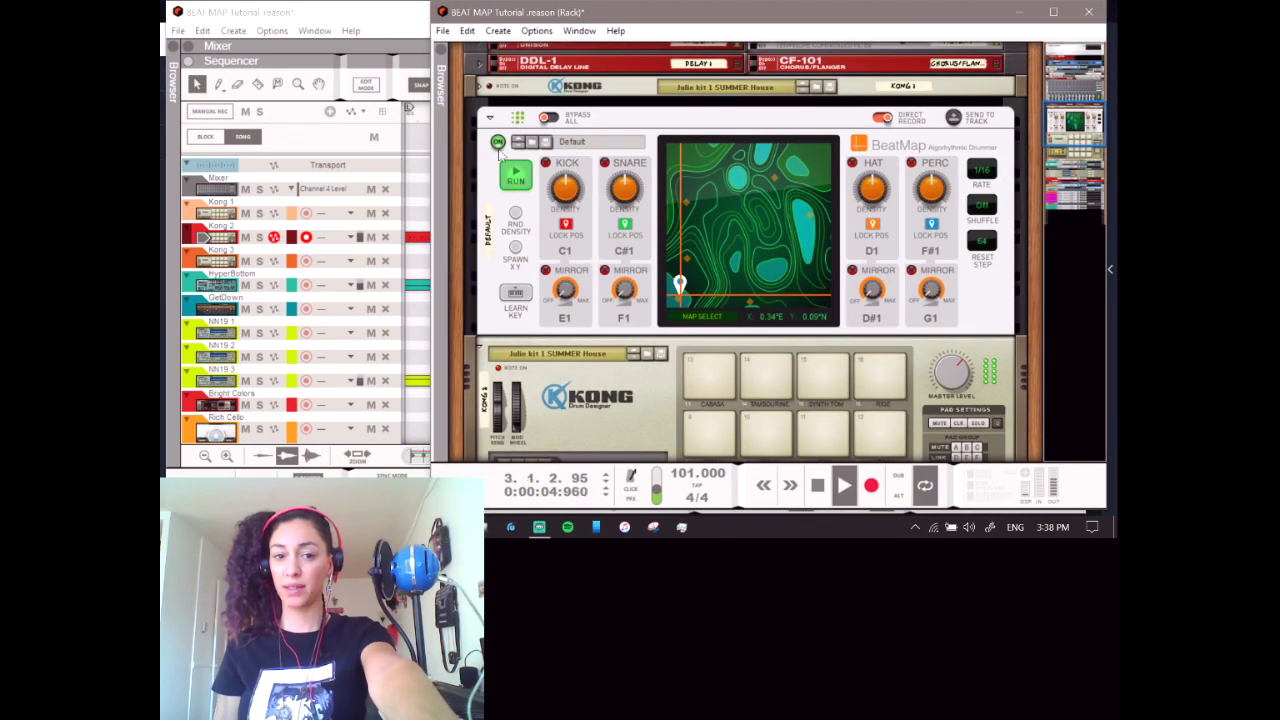
left_click(498, 142)
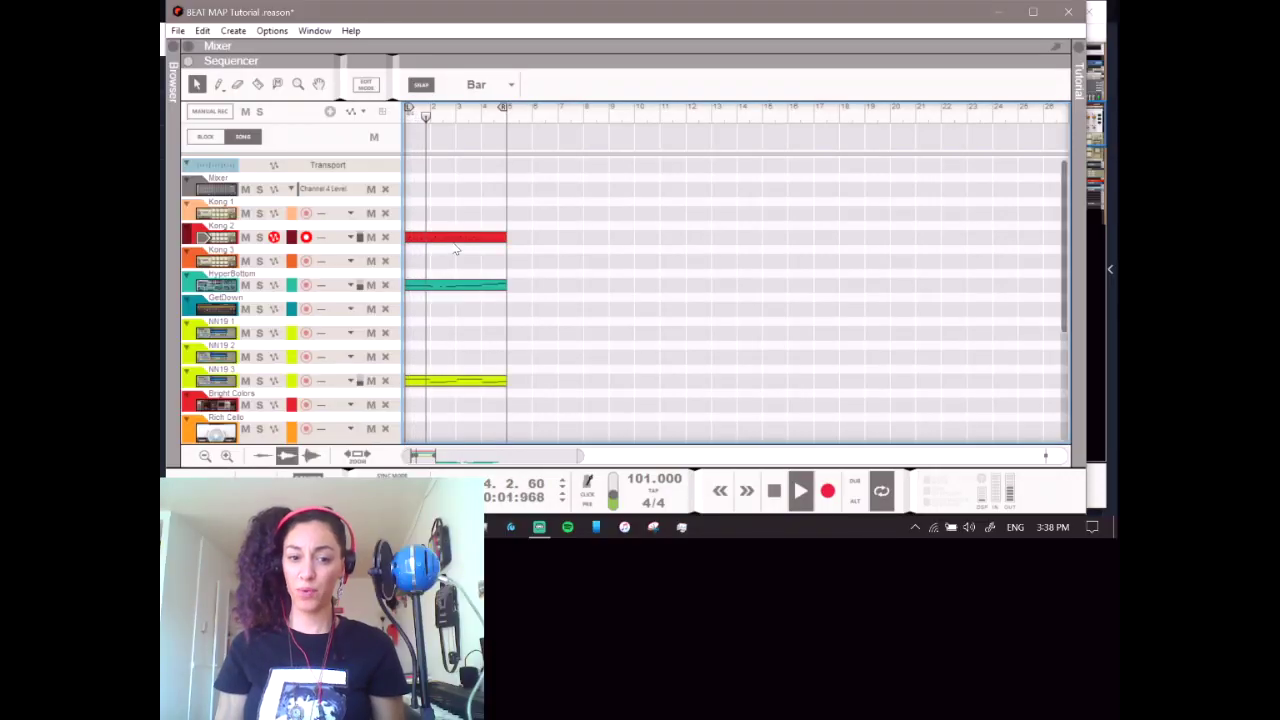
left_click(455, 243)
key("Delete")
- Return to the rack window and set BeatMap running again
mouse_move(340, 527)
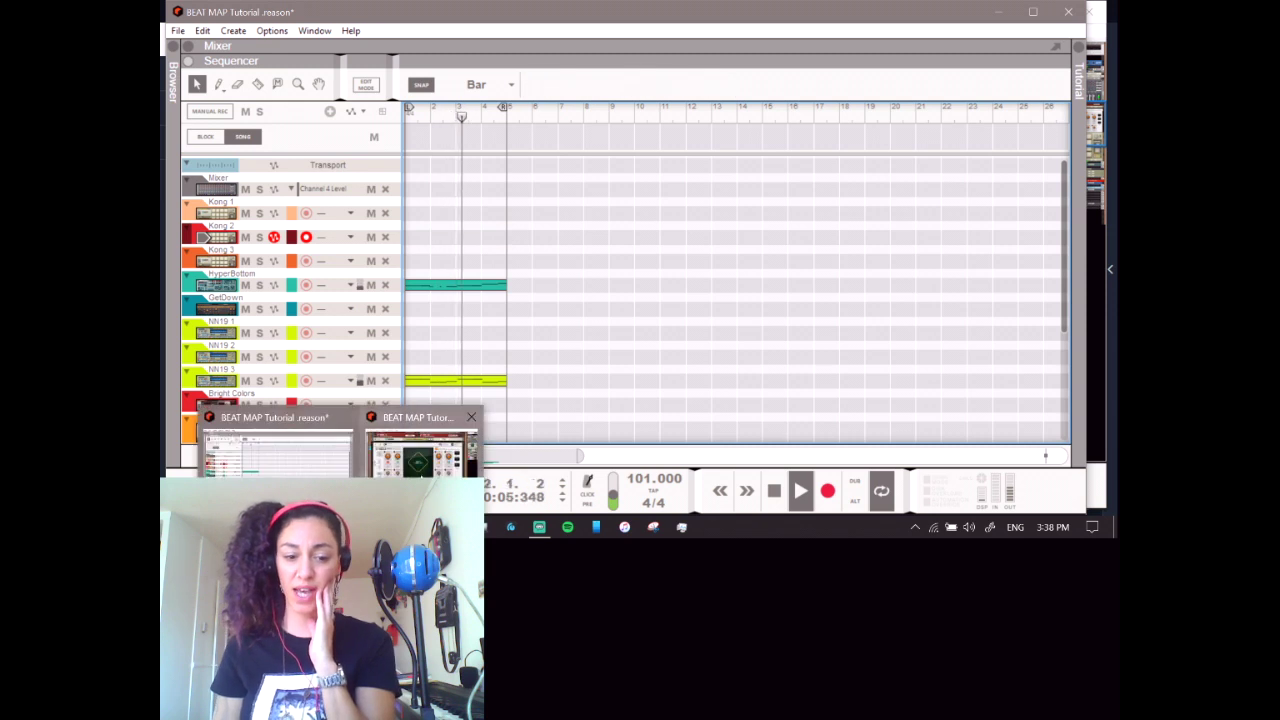
left_click(417, 445)
left_click(523, 183)
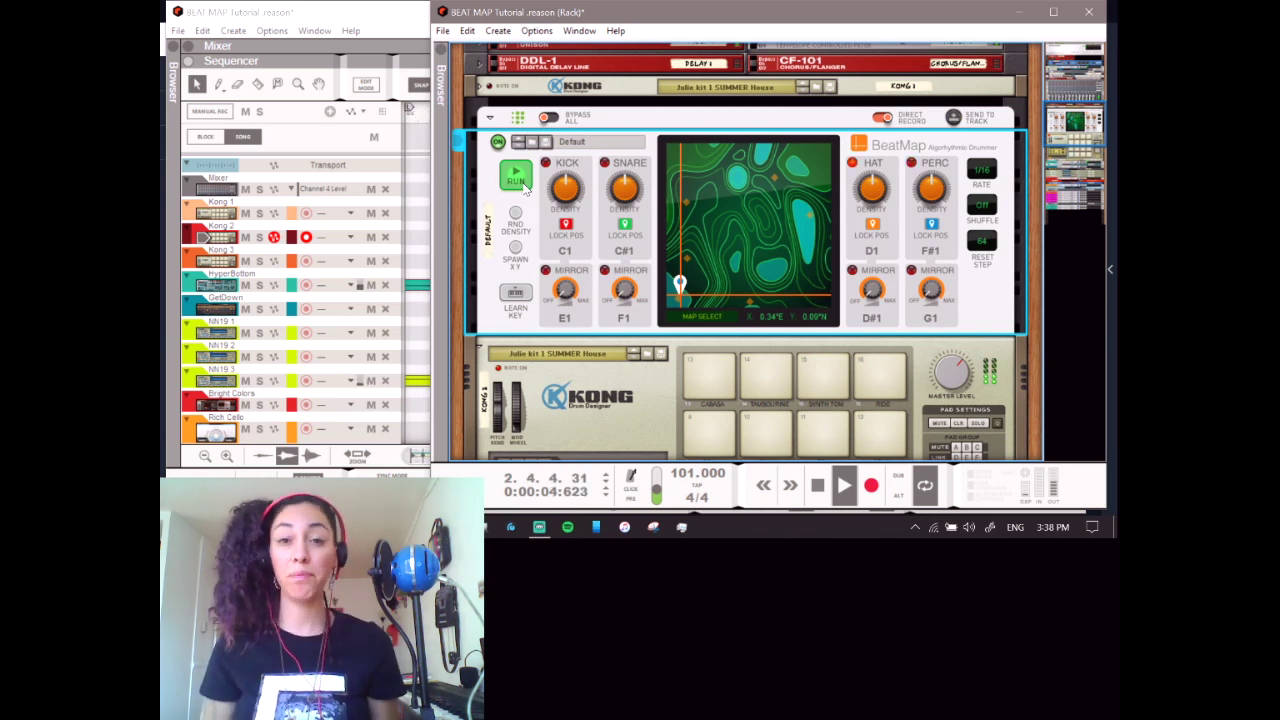
- Map BeatMap's kick density to Knob 1 of the Akai MPK49 2 with a remote override, replacing the knob's existing mapping
right_click(561, 185)
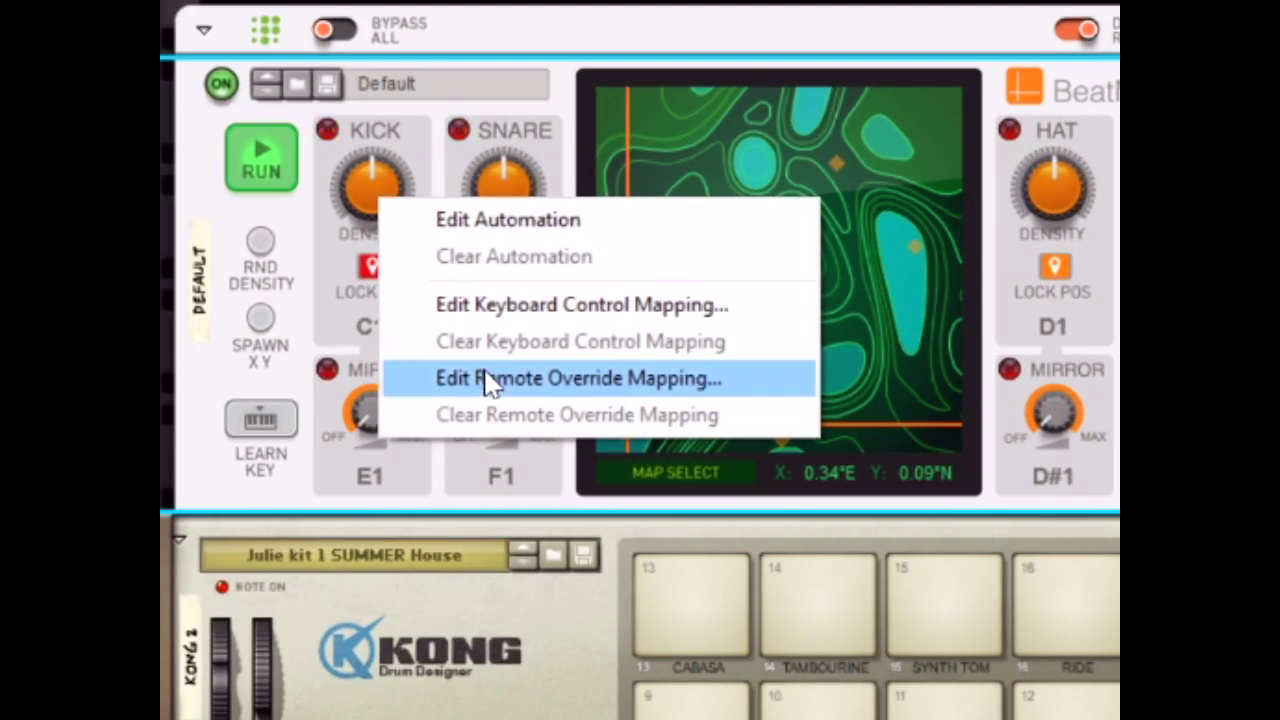
left_click(548, 385)
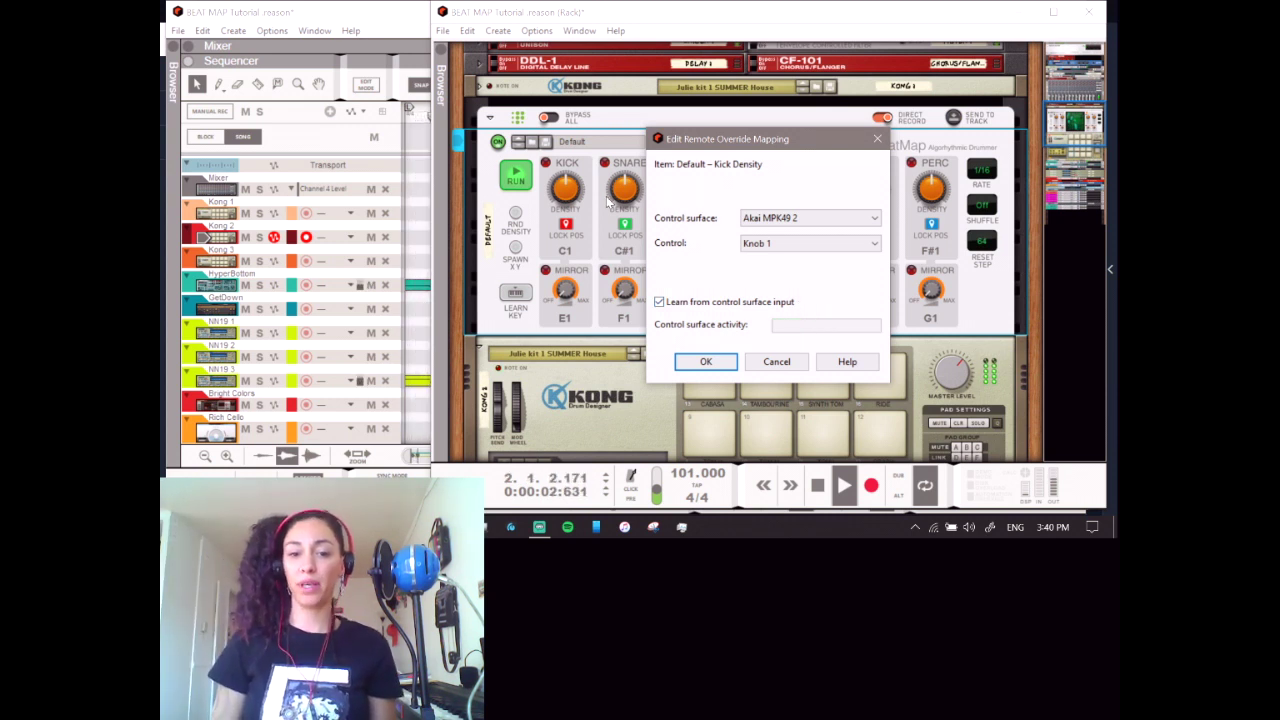
left_click(706, 362)
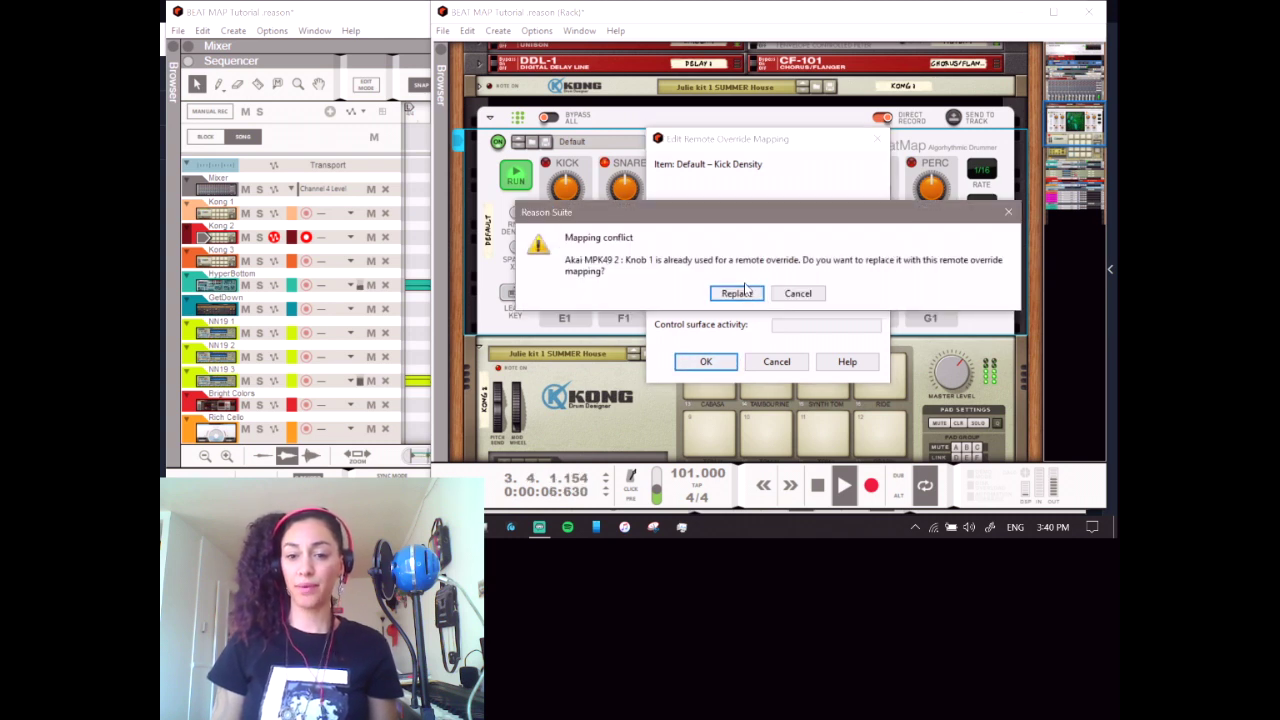
left_click(745, 297)
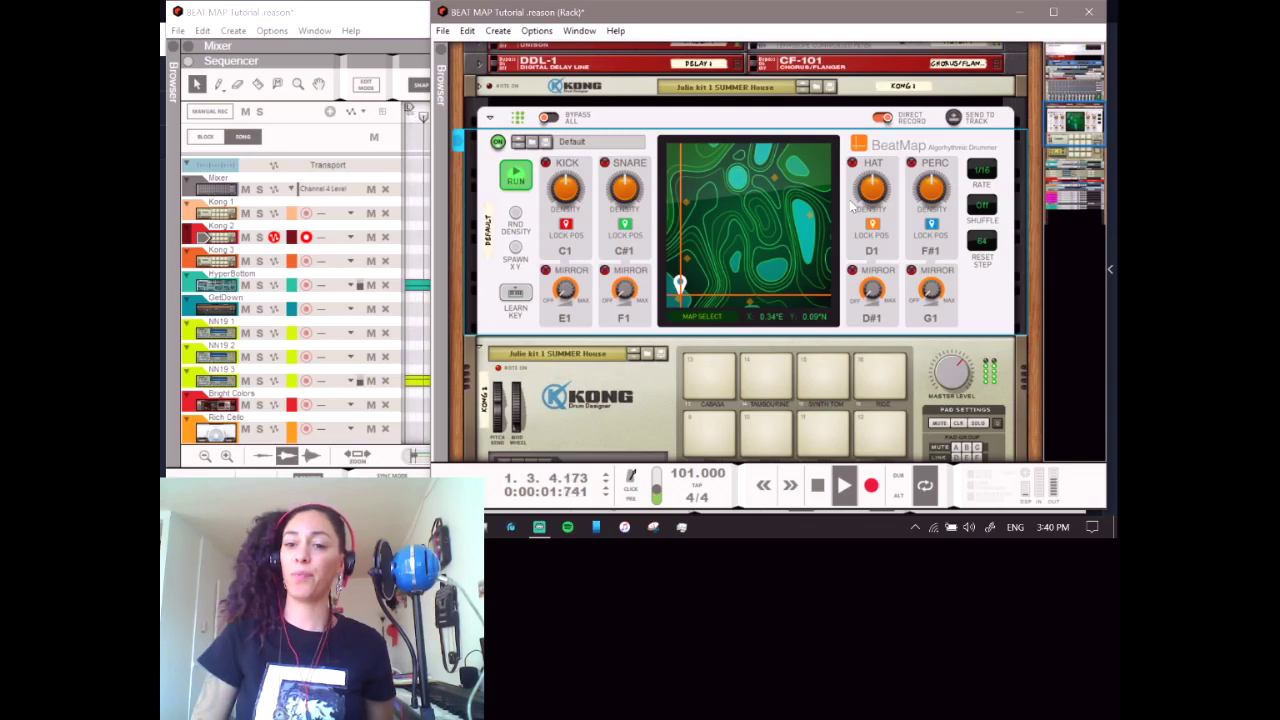
- Set up a remote override mapping for BeatMap's hat density, using learning from control surface input
right_click(835, 228)
left_click(930, 279)
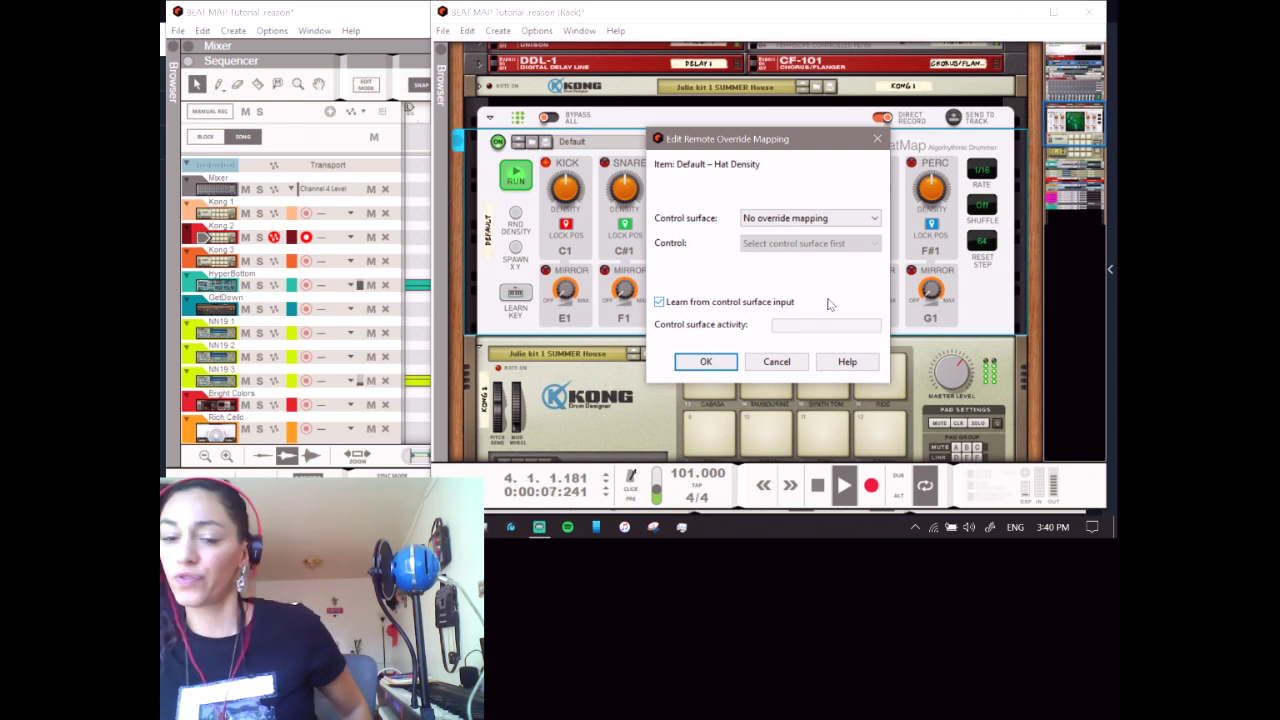
key("Return")
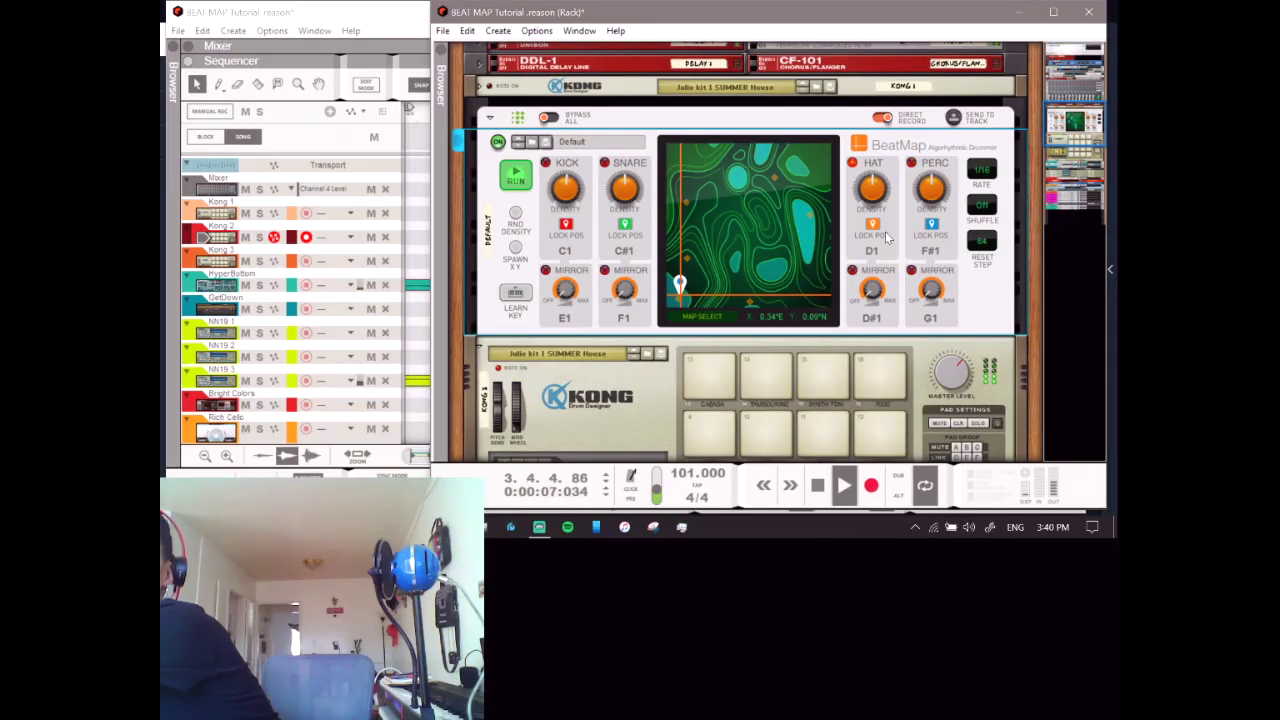
- Stop playback, load the Friday Beat patch into BeatMap, and play it
key("space")
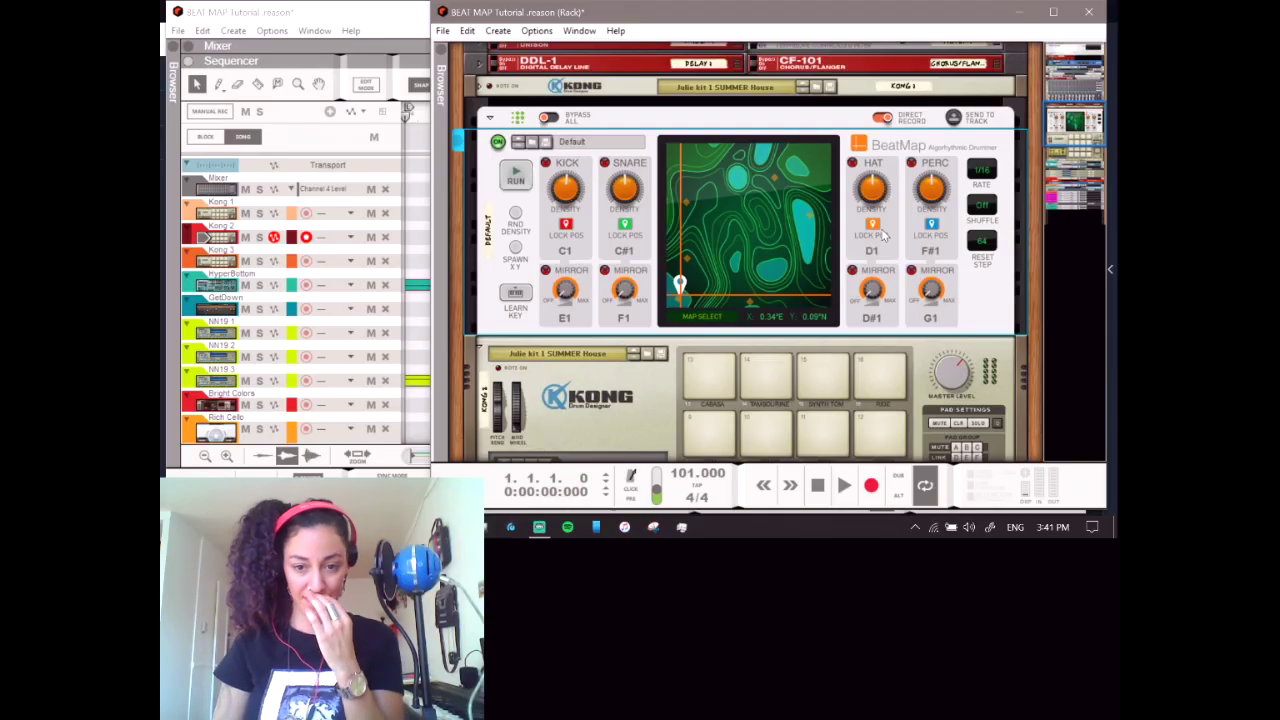
left_click(585, 146)
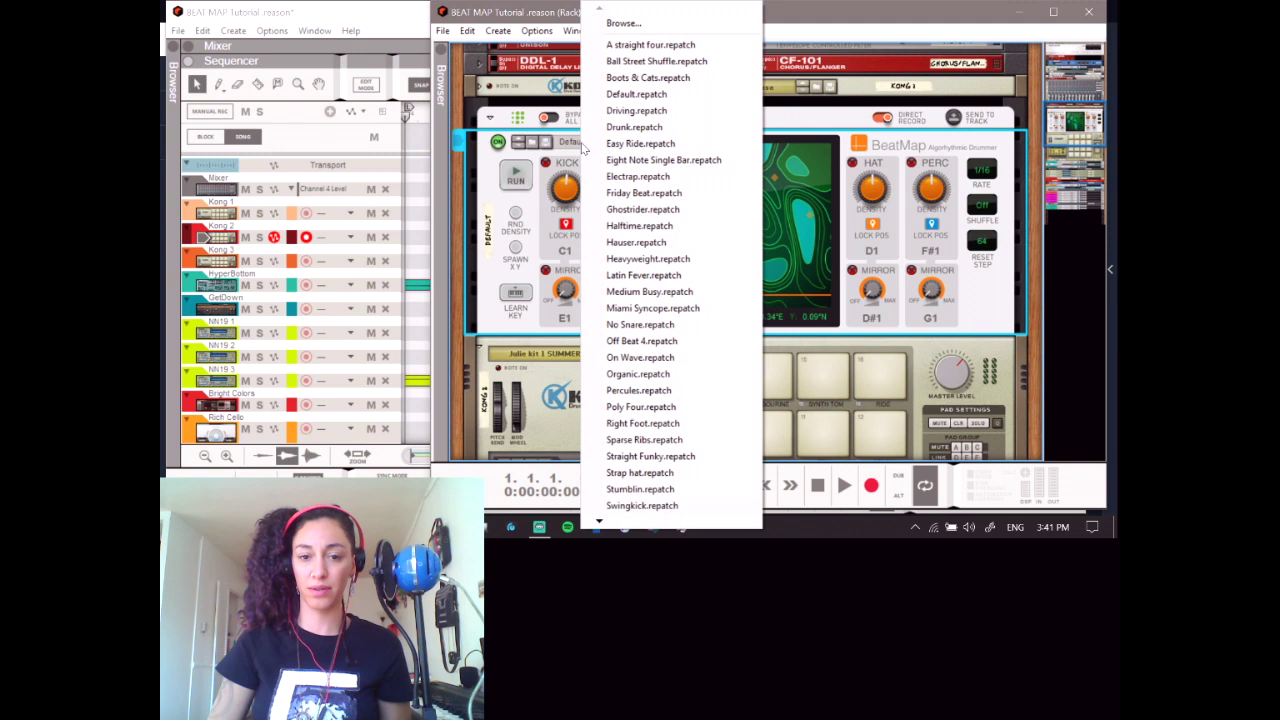
left_click(625, 193)
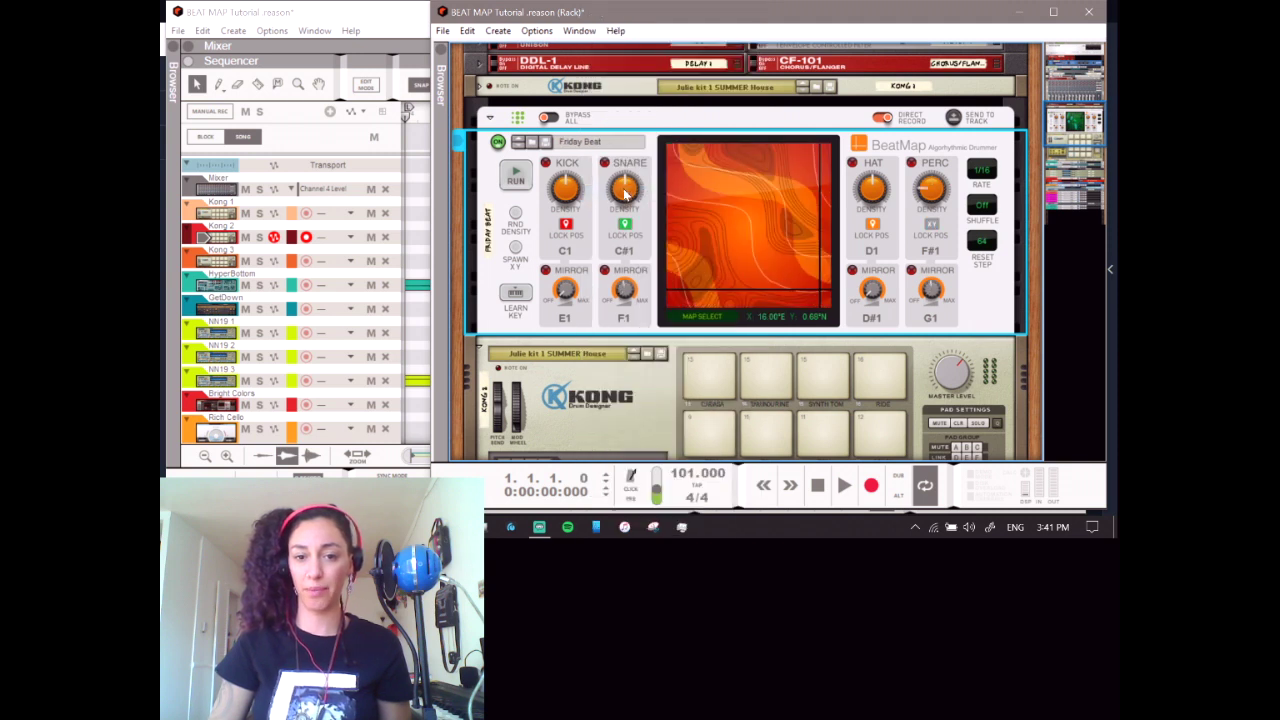
key("space")
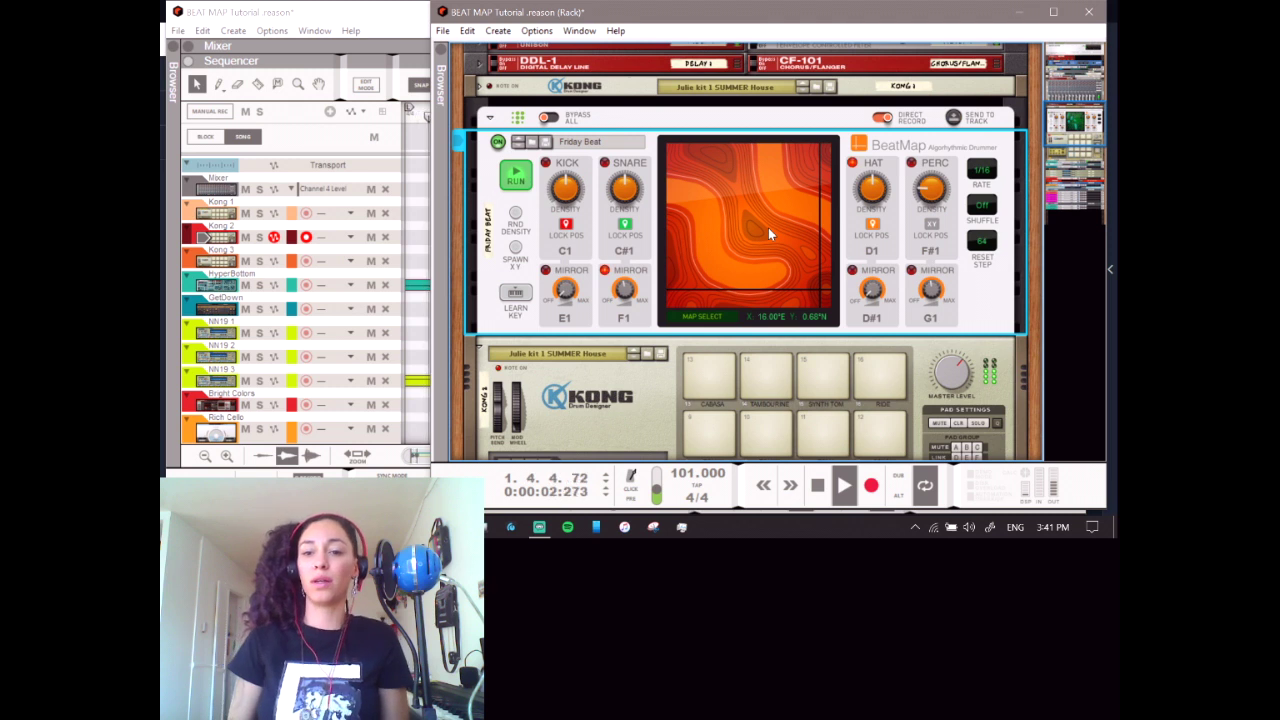
- Load the Electrap patch into BeatMap while the song plays
left_click(603, 145)
left_click(603, 131)
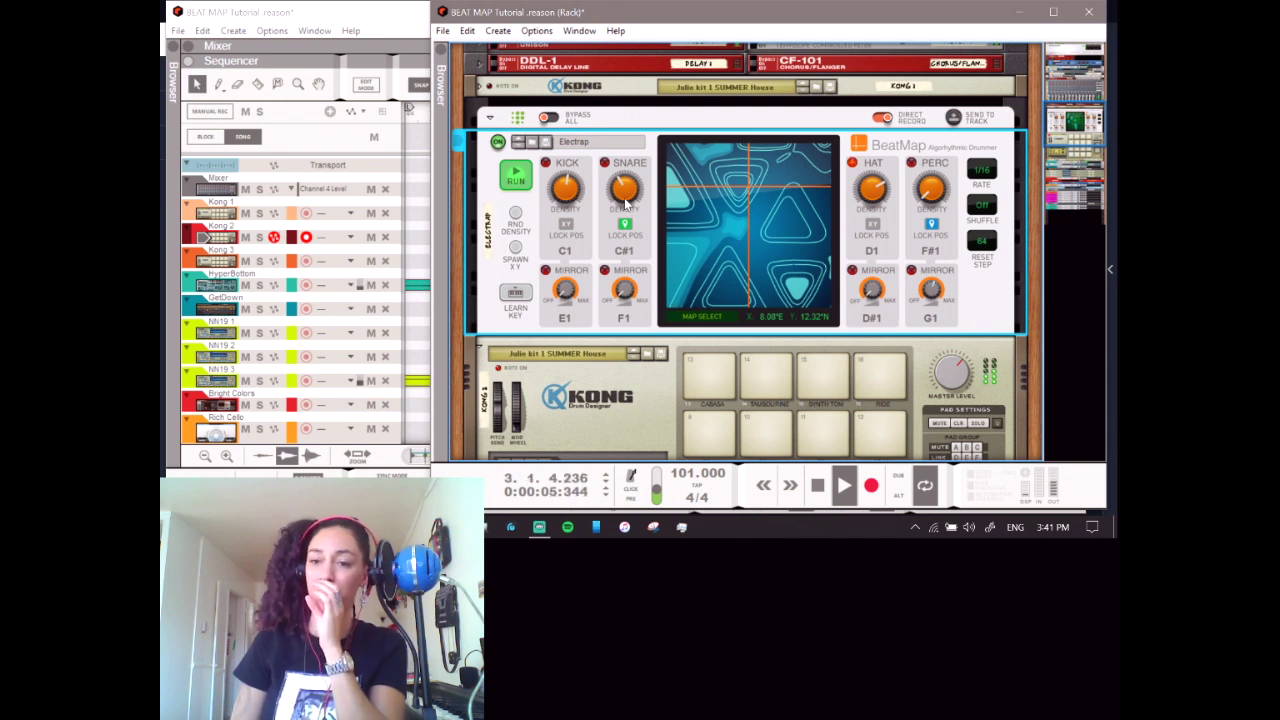
scroll(580, 175, "down", 5)
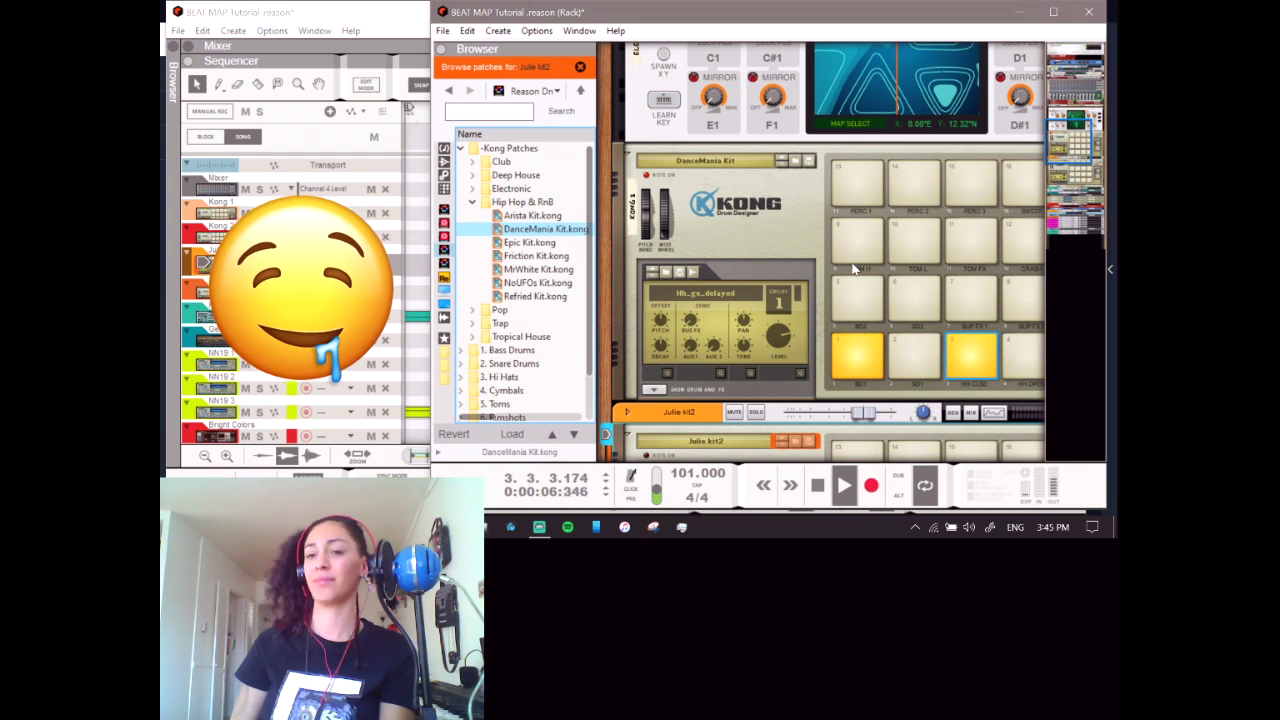
- Move the Electrap map's crosshair to about 1.61°E, 6.40°N
scroll(853, 268, "up", 3)
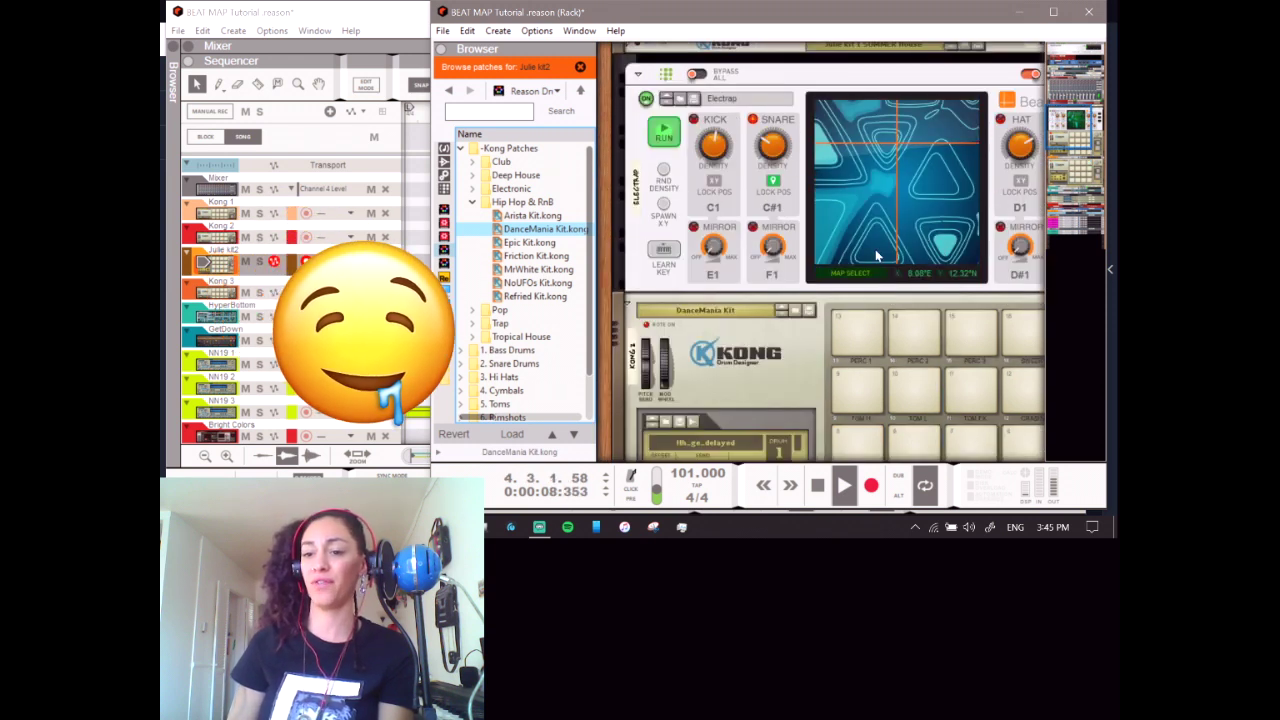
left_click(892, 160)
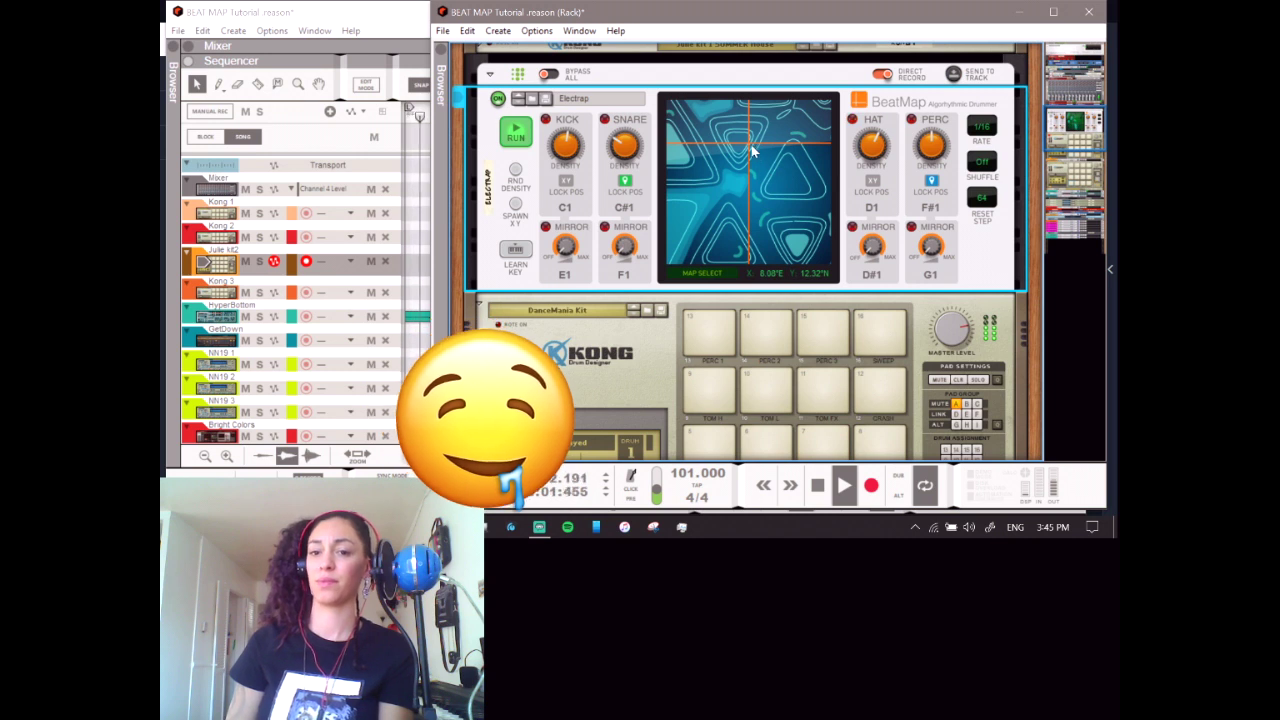
left_click(692, 199)
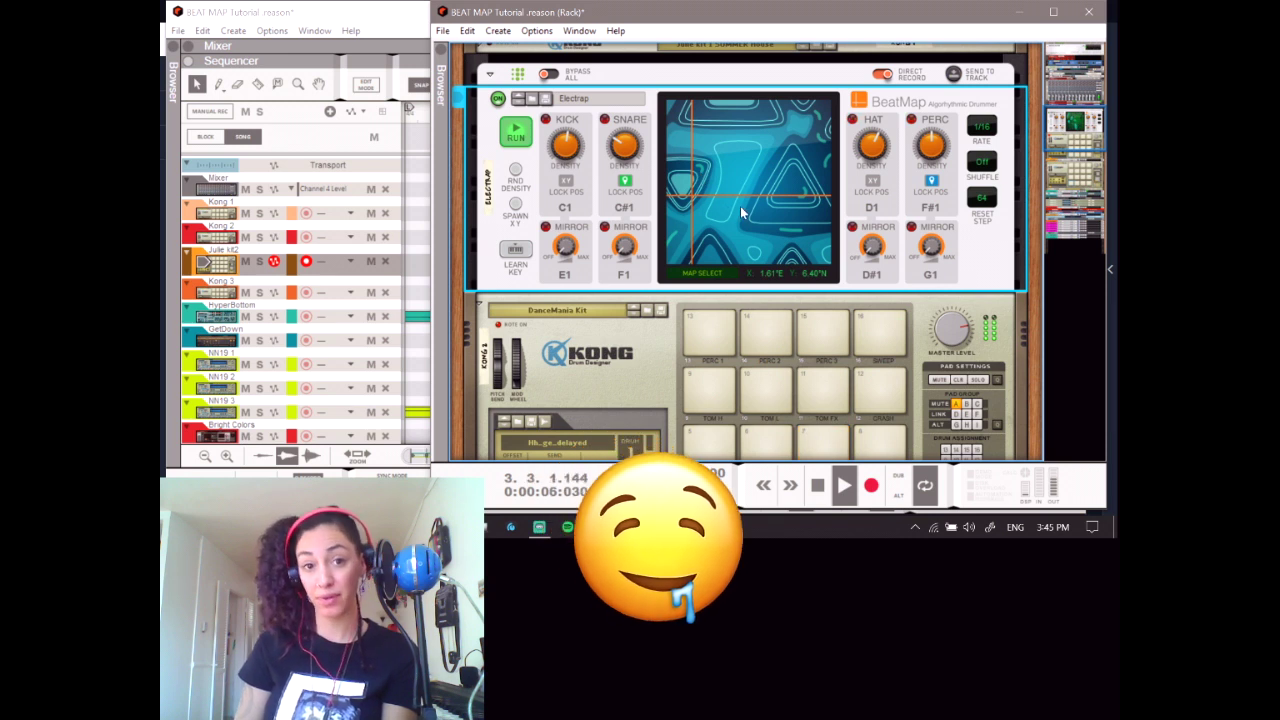
- Load the Strap hat patch into BeatMap
scroll(800, 205, "down", 4)
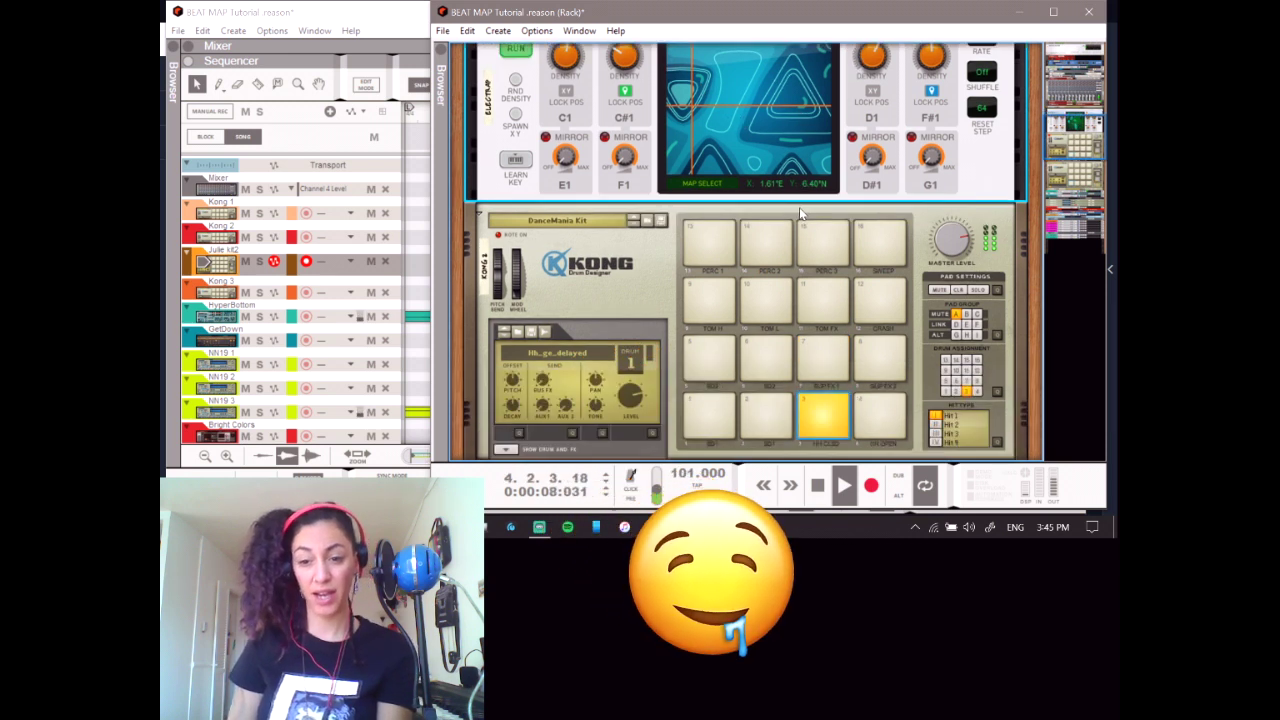
scroll(740, 203, "up", 5)
left_click(590, 158)
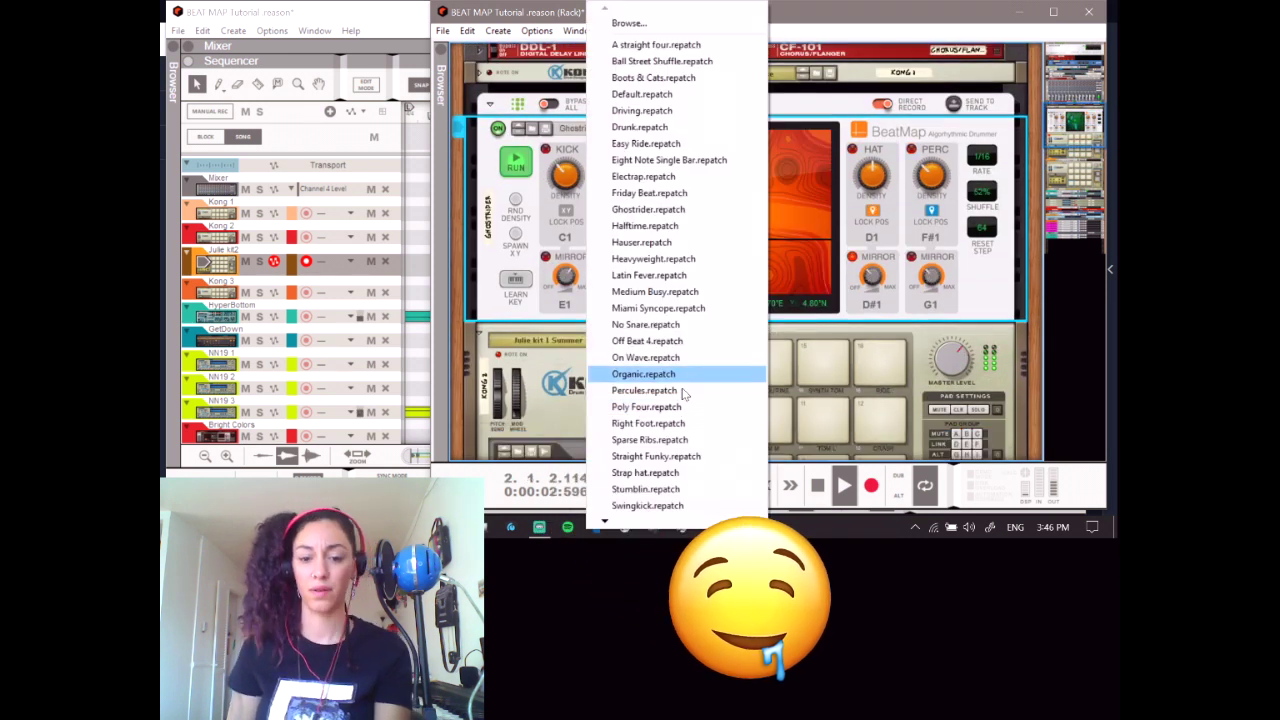
left_click(680, 471)
scroll(720, 380, "down", 1)
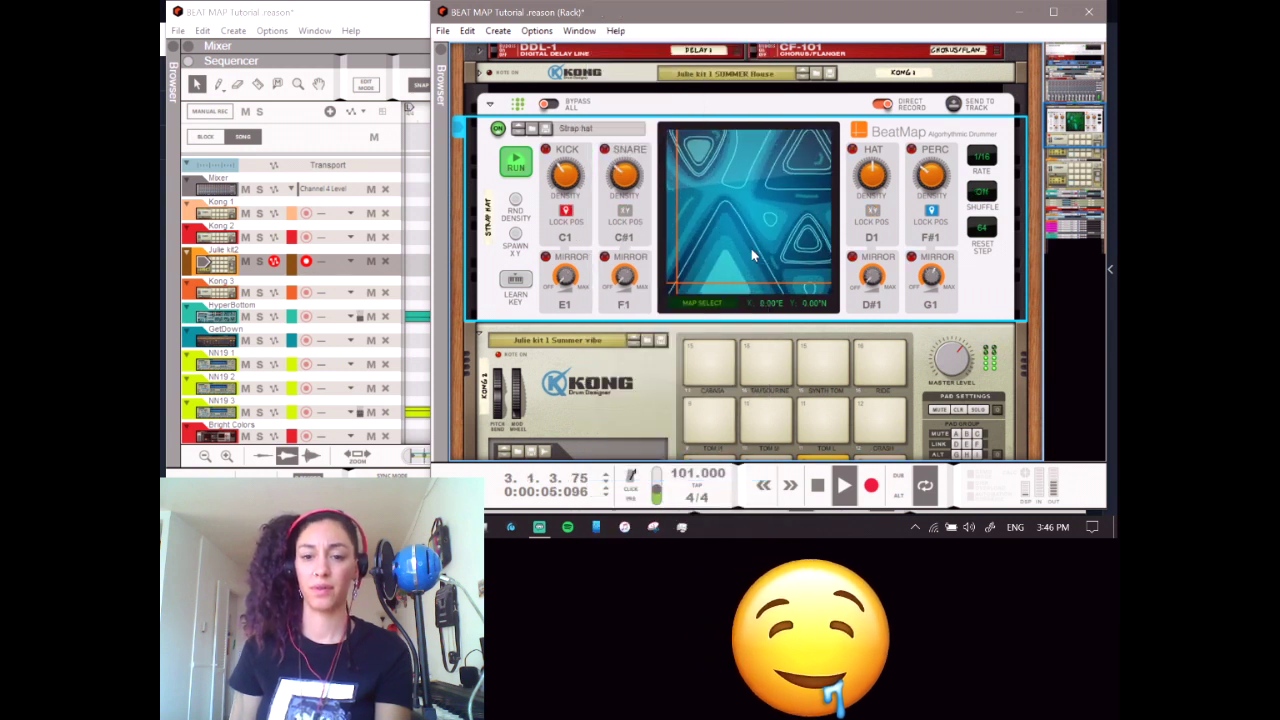